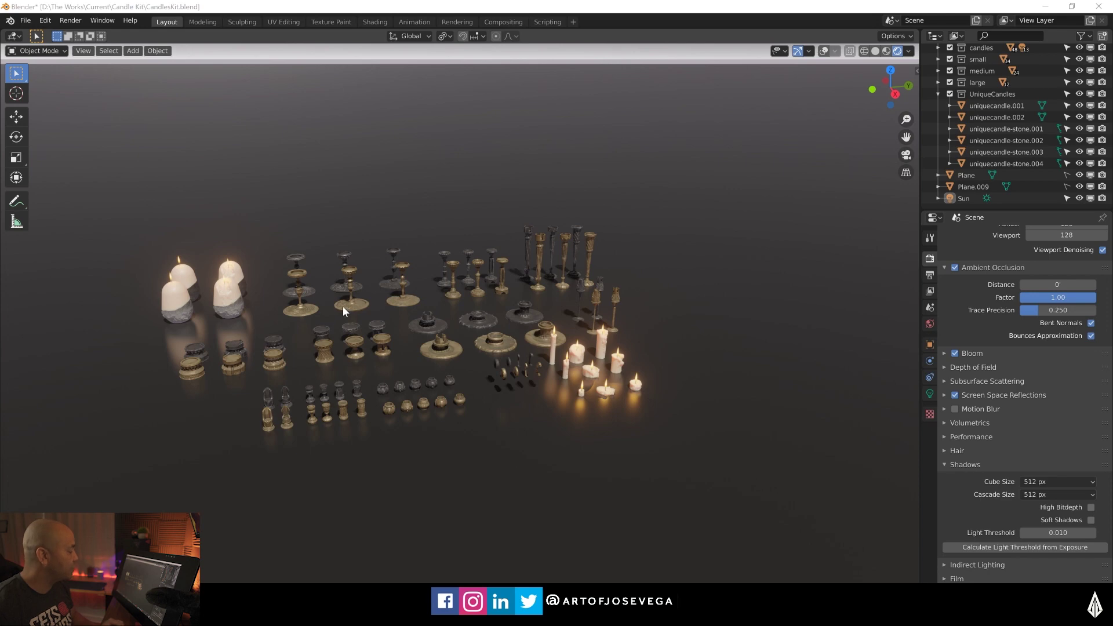
- Look over the creator's Gumroad product page and ArtStation portfolio in the browser, including the portfolio's Store section
{"action": "middle_click_drag", "start_coordinate": [343, 306], "coordinate": [393, 300]}
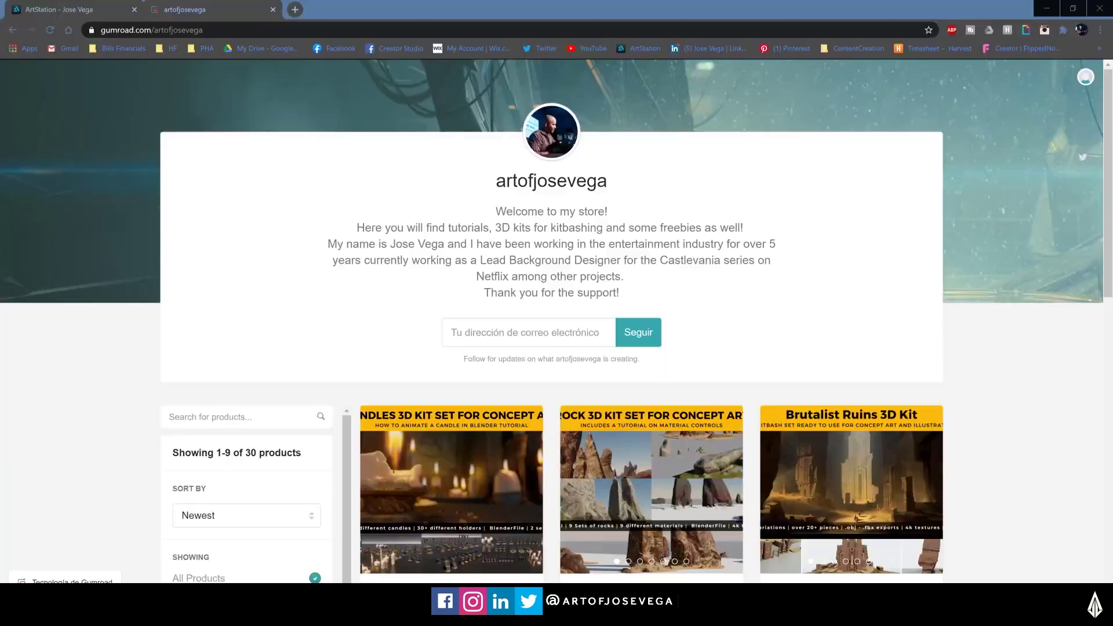
{"action": "left_click", "coordinate": [577, 20]}
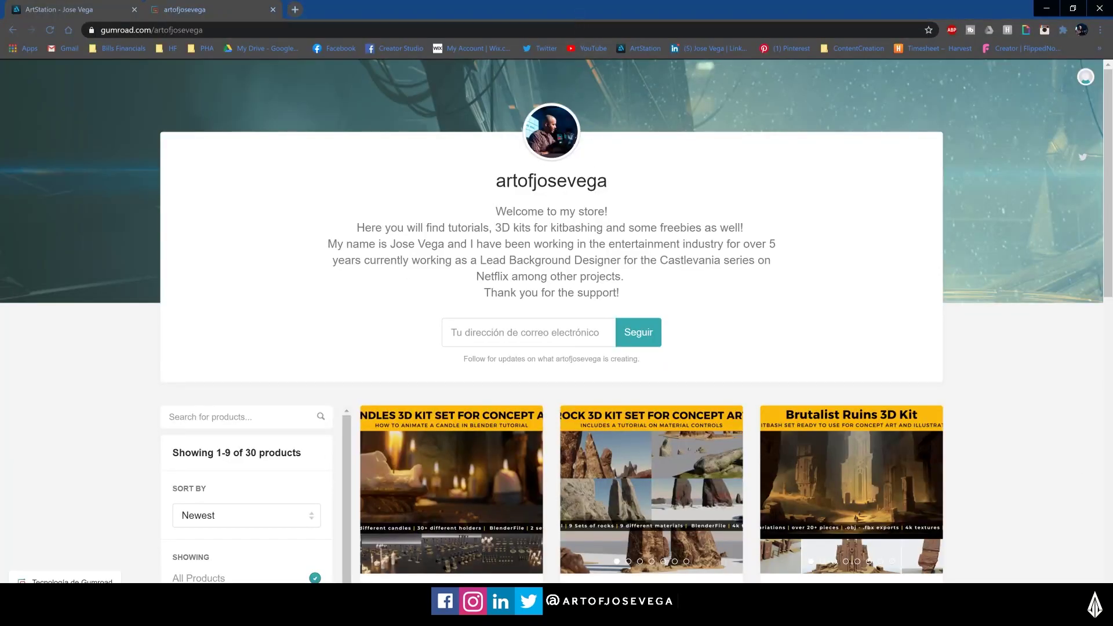
{"action": "scroll", "coordinate": [557, 319], "scroll_direction": "down", "scroll_amount": 5}
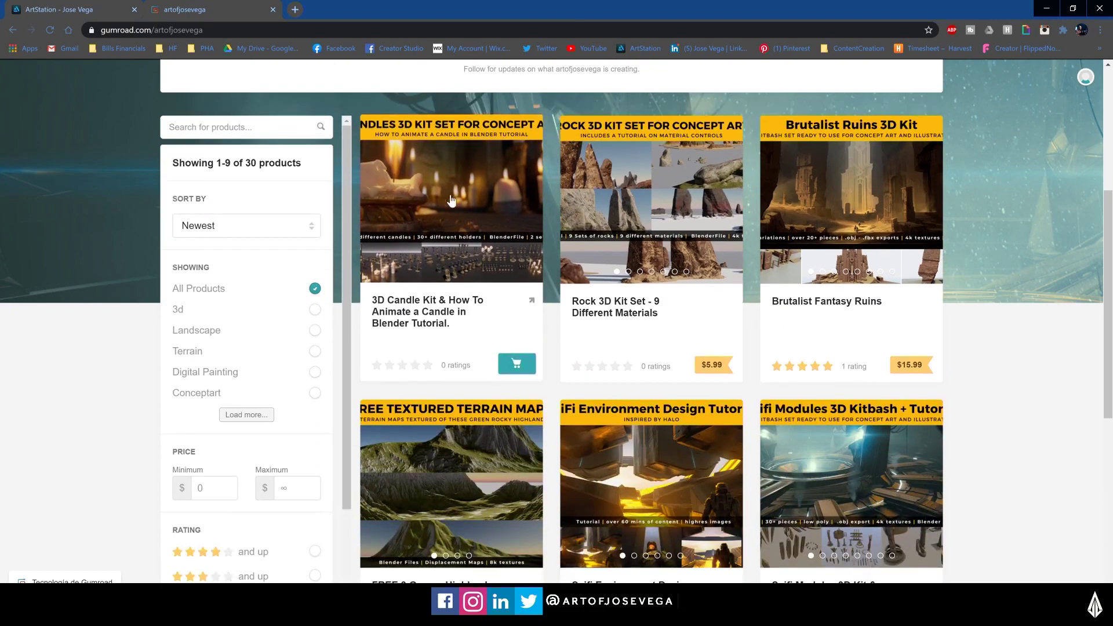
{"action": "key", "text": "ctrl+Tab"}
{"action": "scroll", "coordinate": [365, 184], "scroll_direction": "down", "scroll_amount": 5}
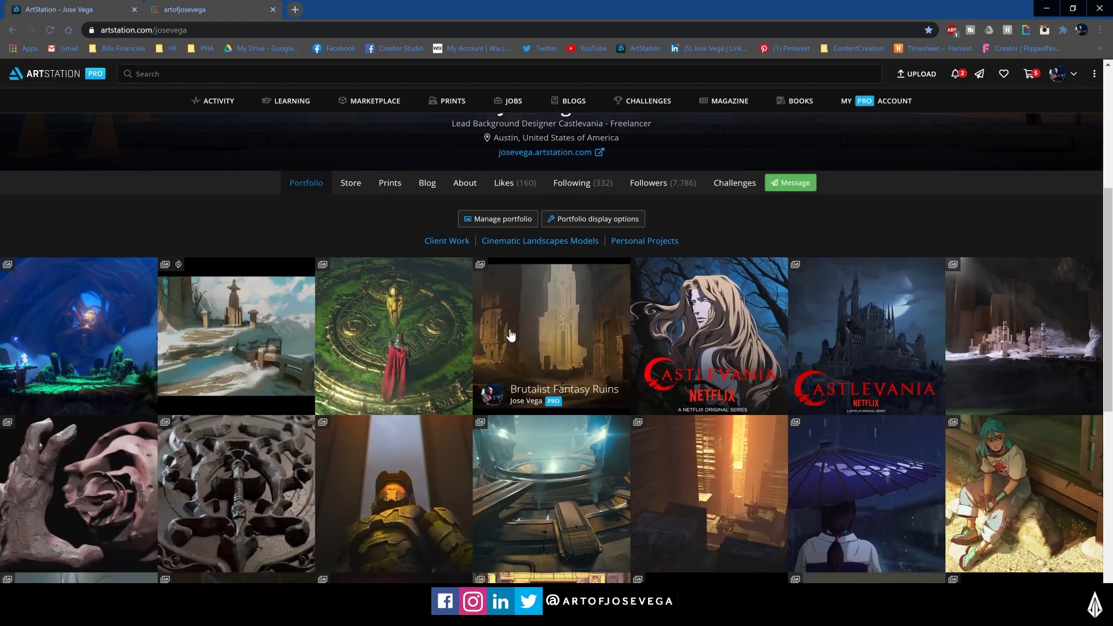
{"action": "left_click", "coordinate": [352, 184]}
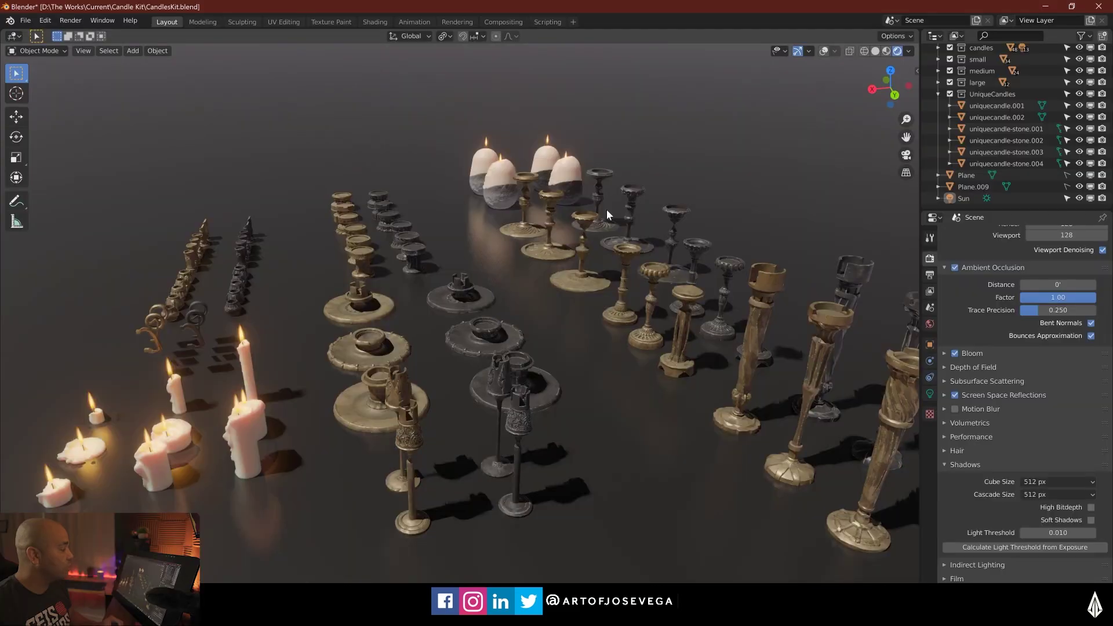
- Inspect the candle holders and lit candles of the candle kit scene in Blender from several angles
{"action": "middle_click_drag", "start_coordinate": [606, 210], "coordinate": [390, 414]}
{"action": "middle_click_drag", "start_coordinate": [478, 293], "coordinate": [451, 293]}
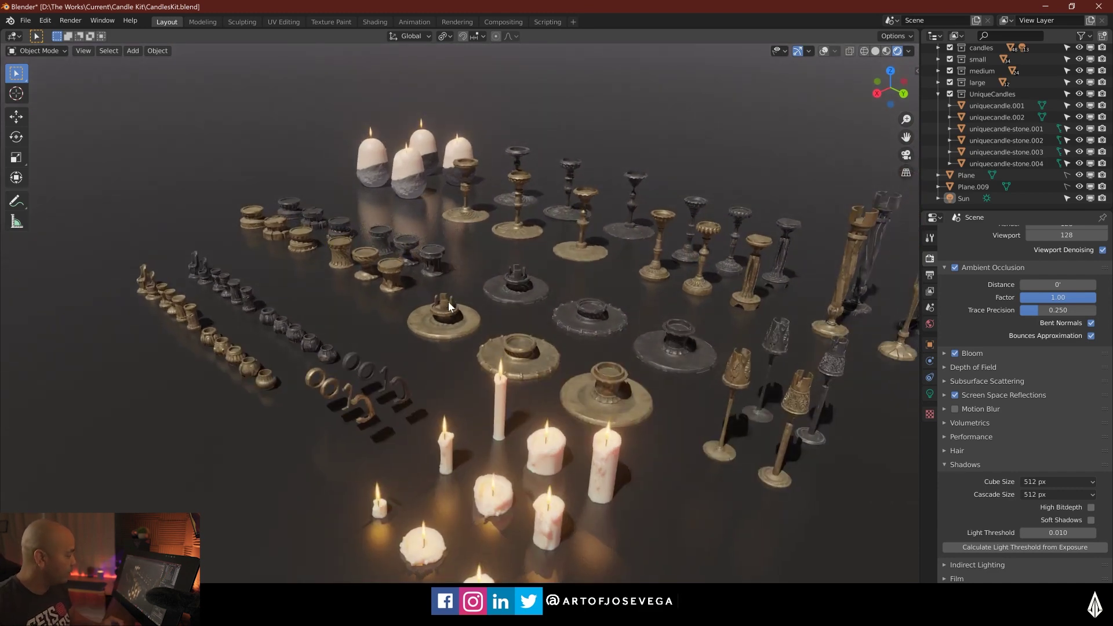
{"action": "middle_click_drag", "start_coordinate": [467, 297], "coordinate": [844, 85]}
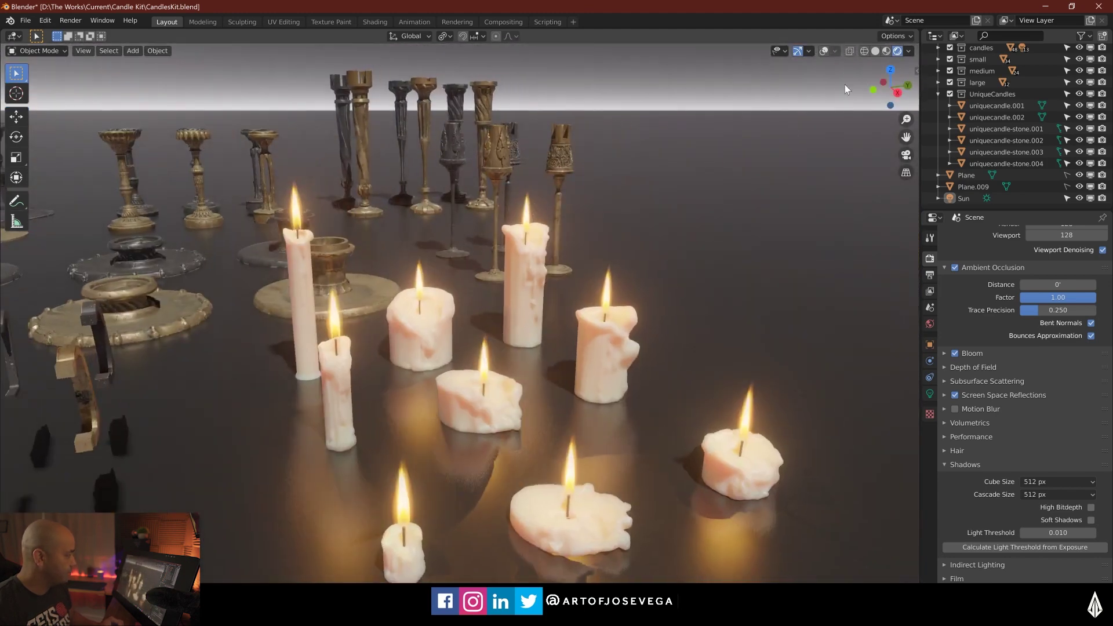
- Display the candle kit in solid shading with overlays and examine the crossed flame planes on the candles
{"action": "left_click", "coordinate": [876, 51]}
{"action": "middle_click_drag", "start_coordinate": [628, 311], "coordinate": [647, 335]}
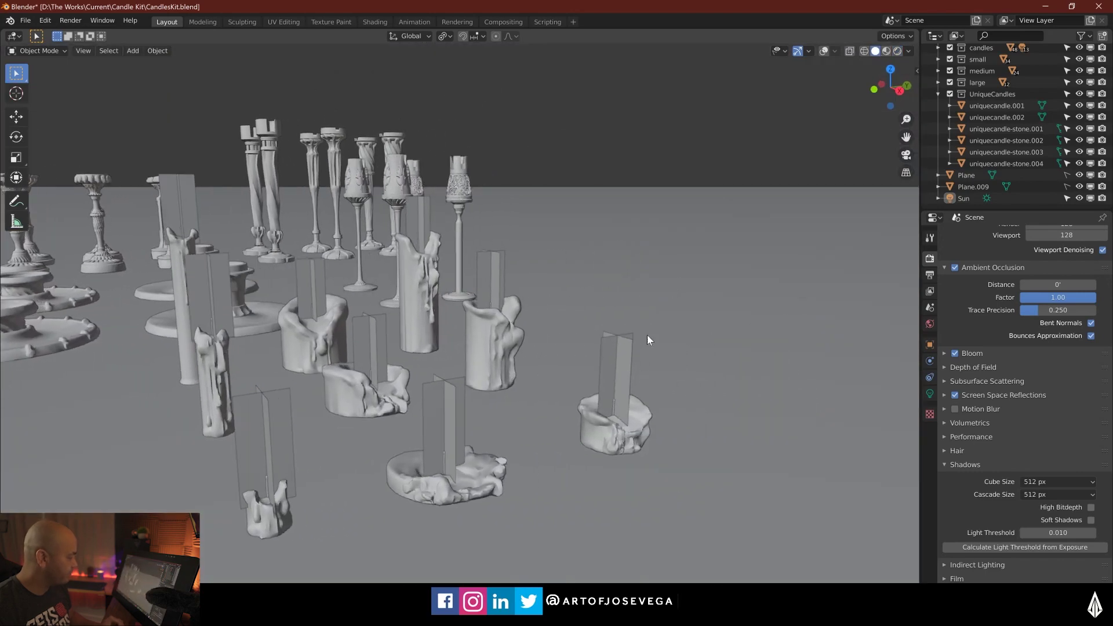
{"action": "middle_click_drag", "start_coordinate": [454, 403], "coordinate": [573, 301]}
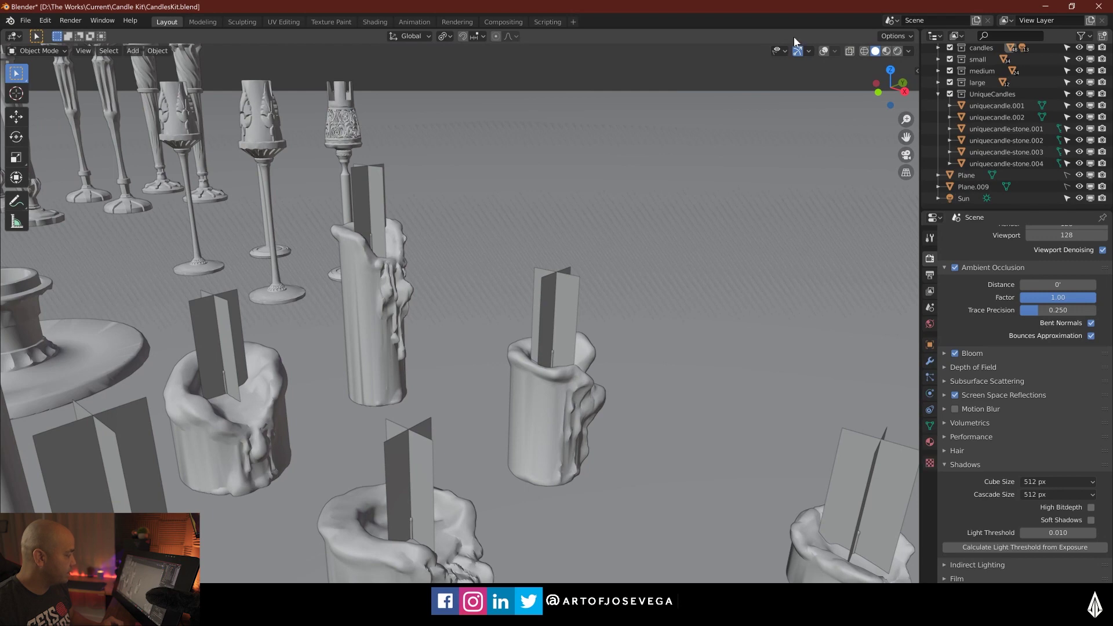
{"action": "left_click", "coordinate": [823, 51]}
{"action": "middle_click_drag", "start_coordinate": [754, 151], "coordinate": [516, 251]}
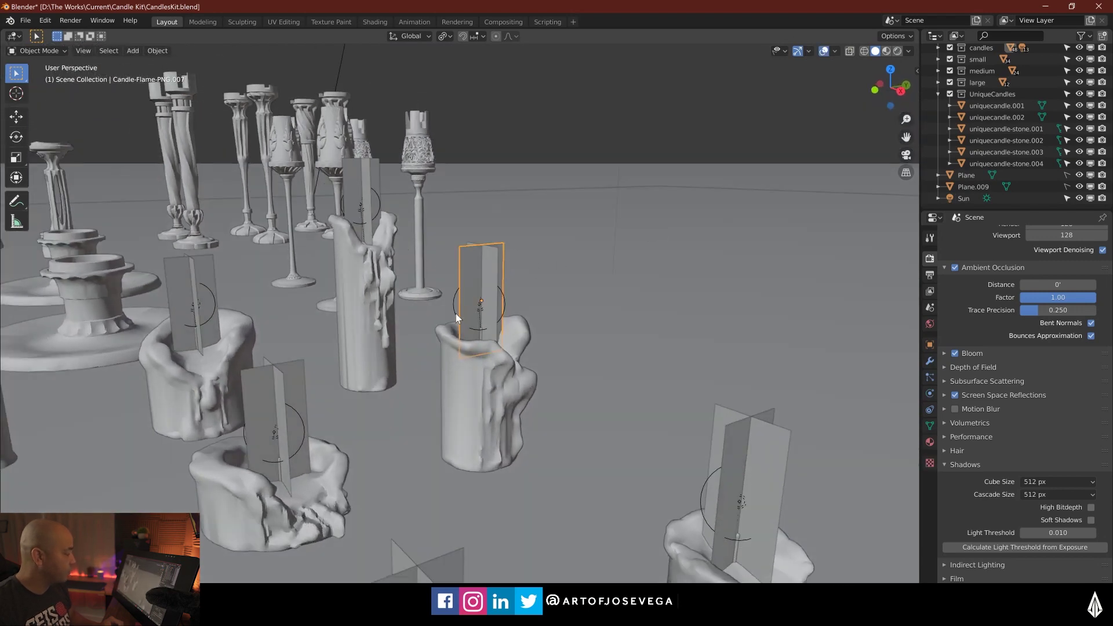
{"action": "middle_click_drag", "start_coordinate": [457, 285], "coordinate": [499, 277]}
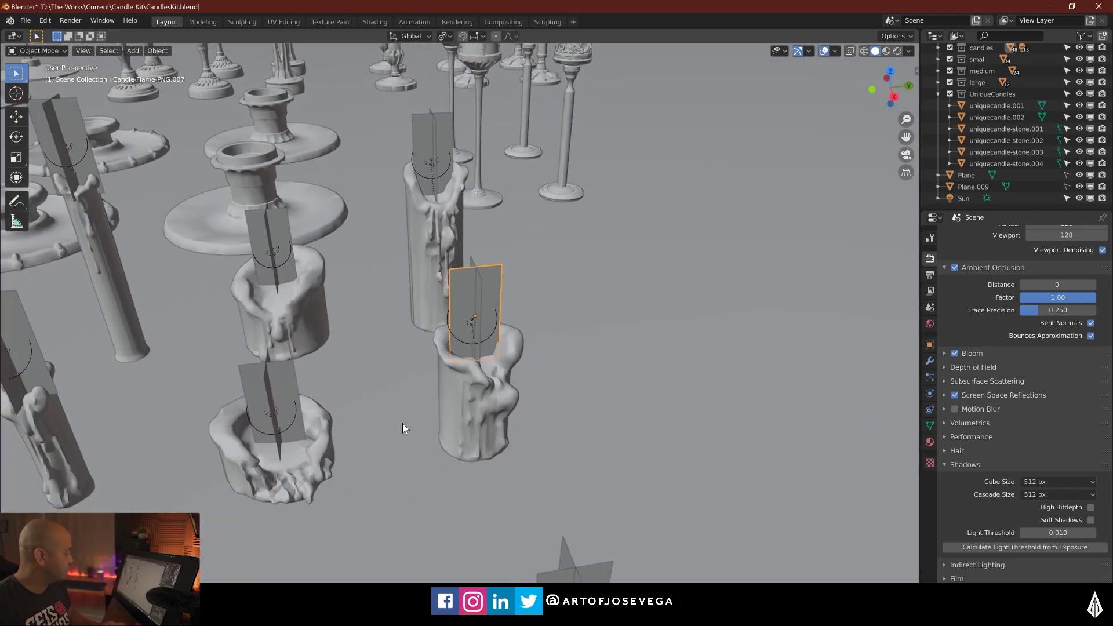
- Switch to the empty Blender scene and view the flame image Candle-Flame-PNG.png in ImageGlass
{"action": "left_click", "coordinate": [356, 614]}
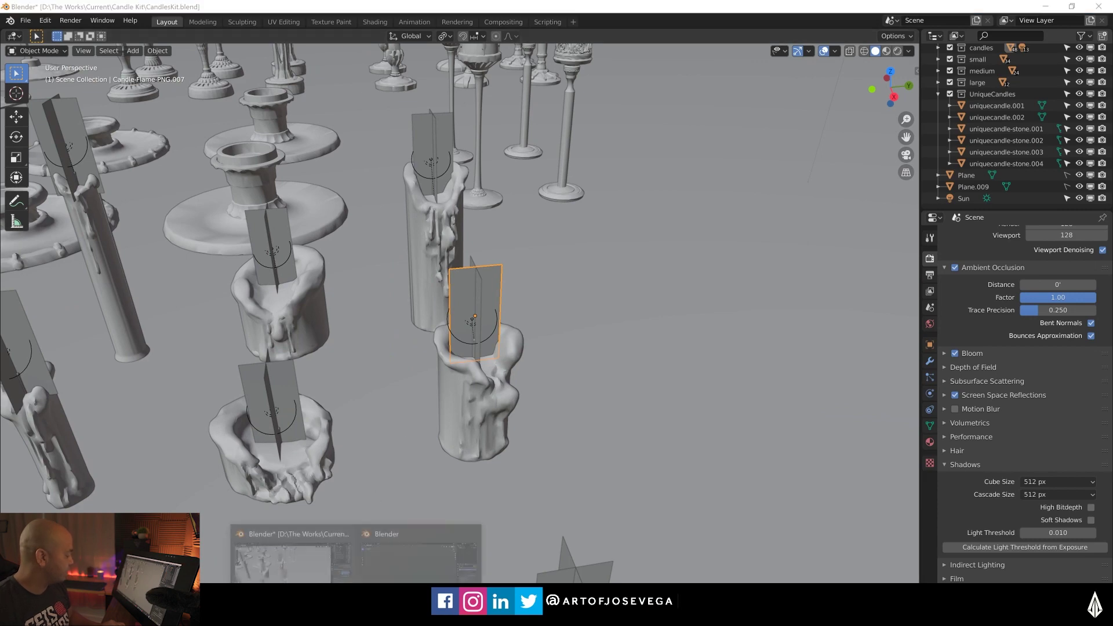
{"action": "left_click", "coordinate": [397, 568]}
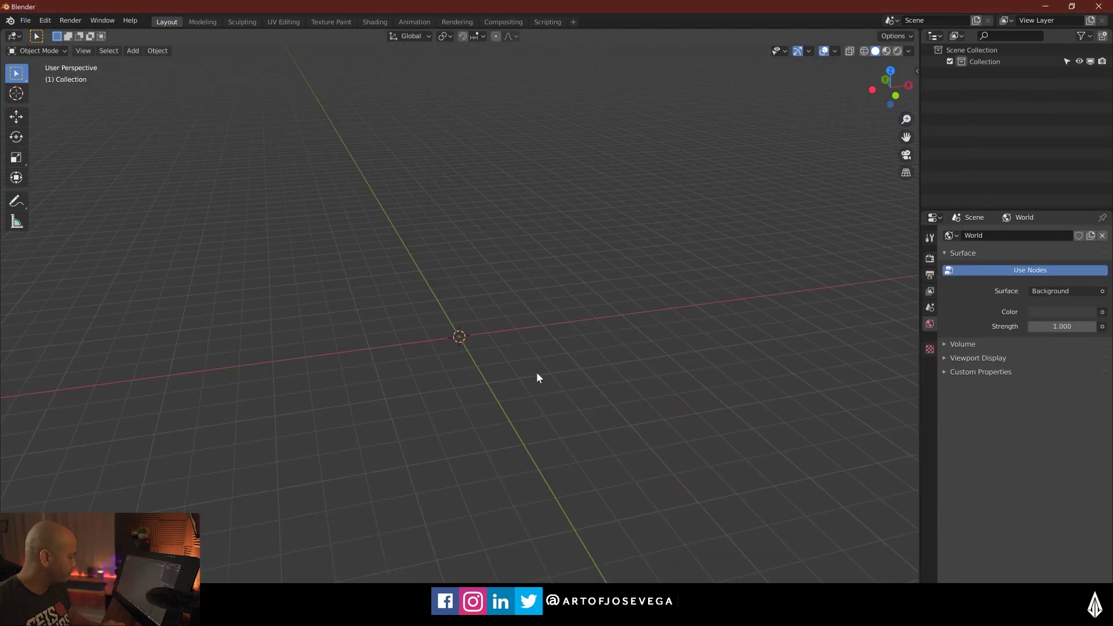
{"action": "middle_click_drag", "start_coordinate": [512, 386], "coordinate": [512, 527]}
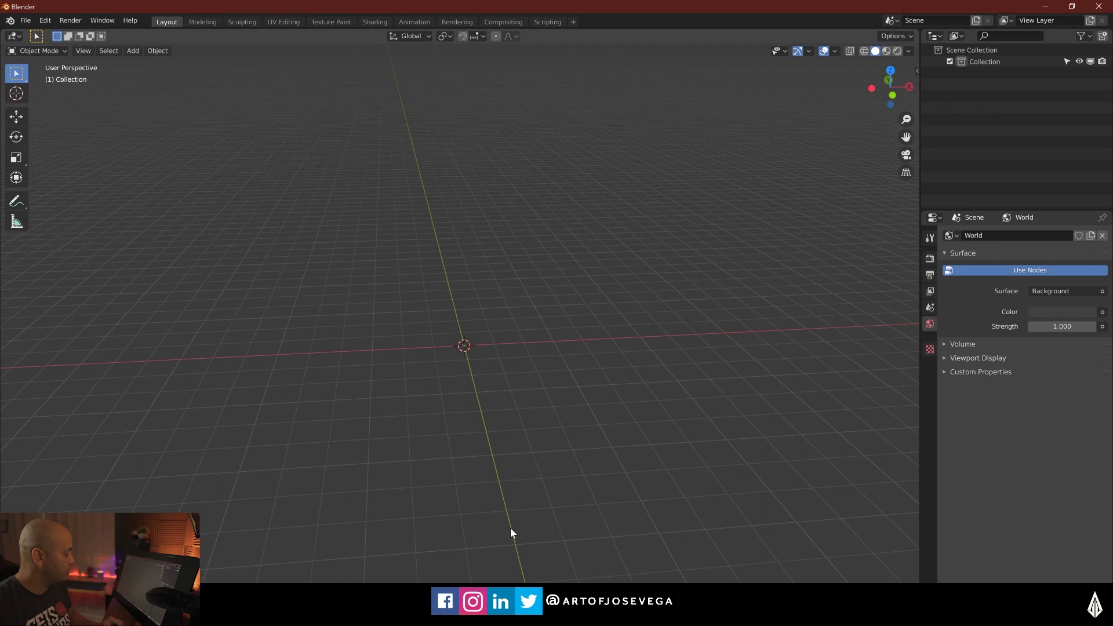
{"action": "key", "text": "alt+Tab"}
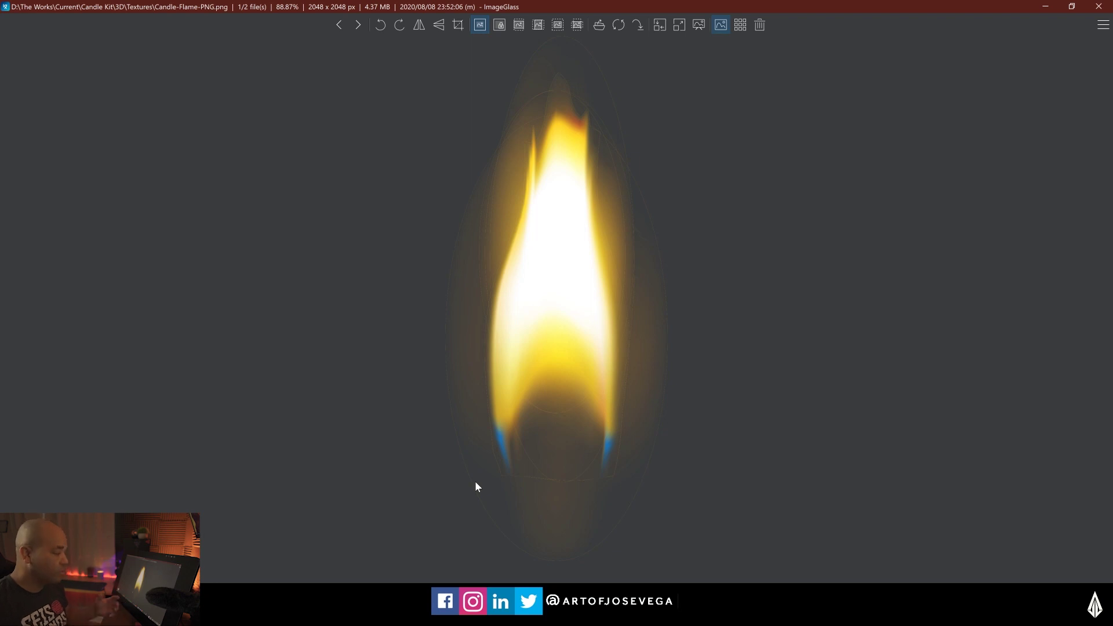
{"action": "left_click", "coordinate": [1099, 8]}
- Import Candle-Flame-PNG as an image plane from the folder D:\The Works\Current\Candle Kit\3D\Textures
{"action": "key", "text": "shift+a"}
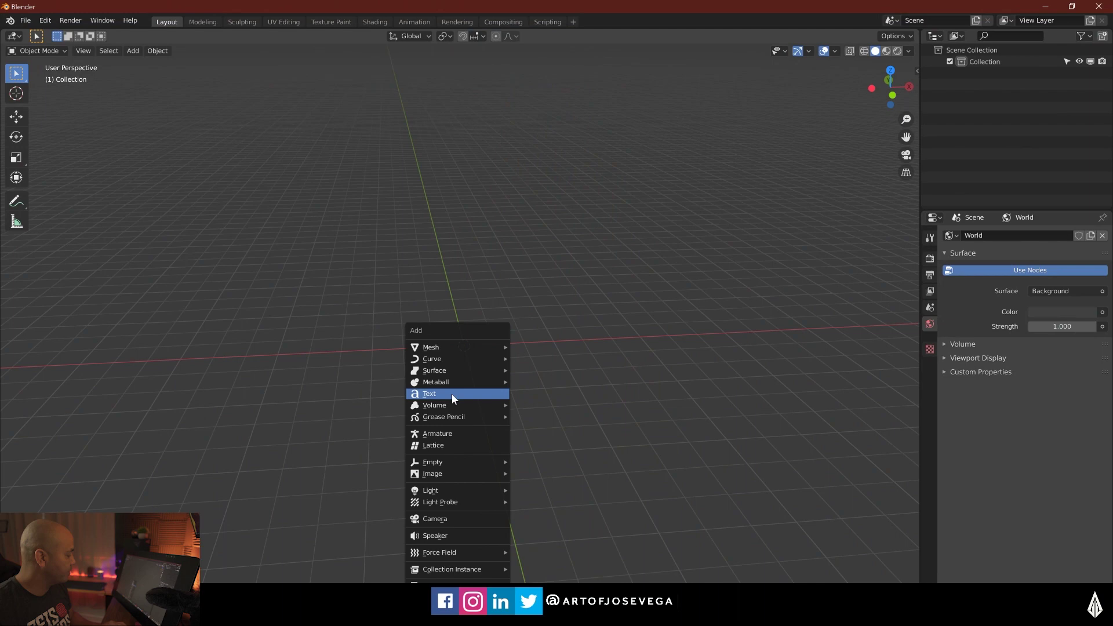
{"action": "mouse_move", "coordinate": [461, 462]}
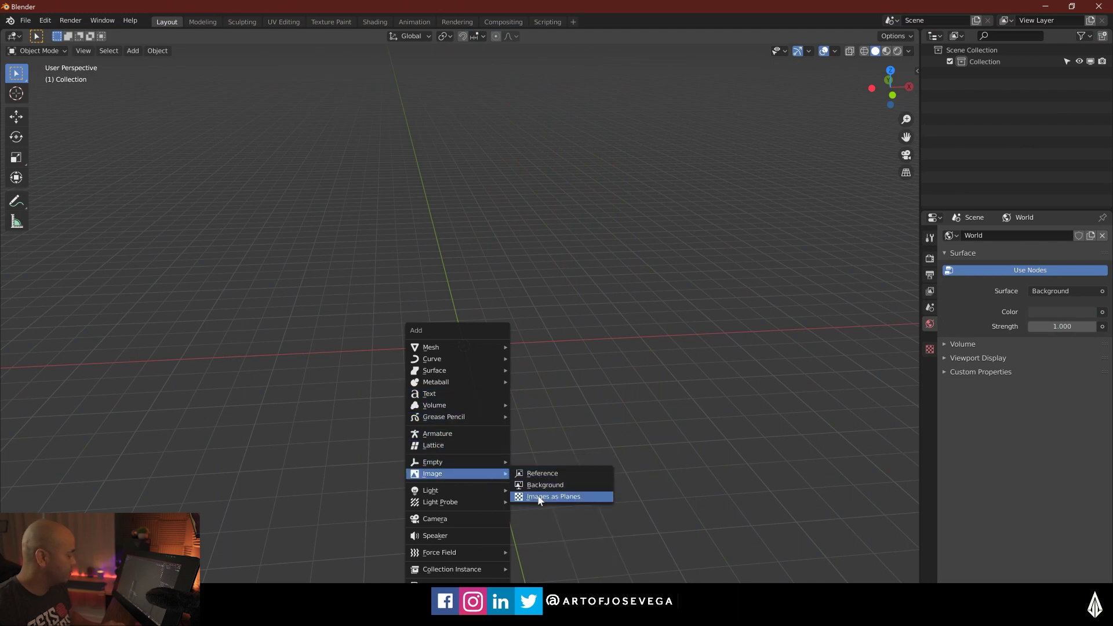
{"action": "left_click", "coordinate": [539, 497]}
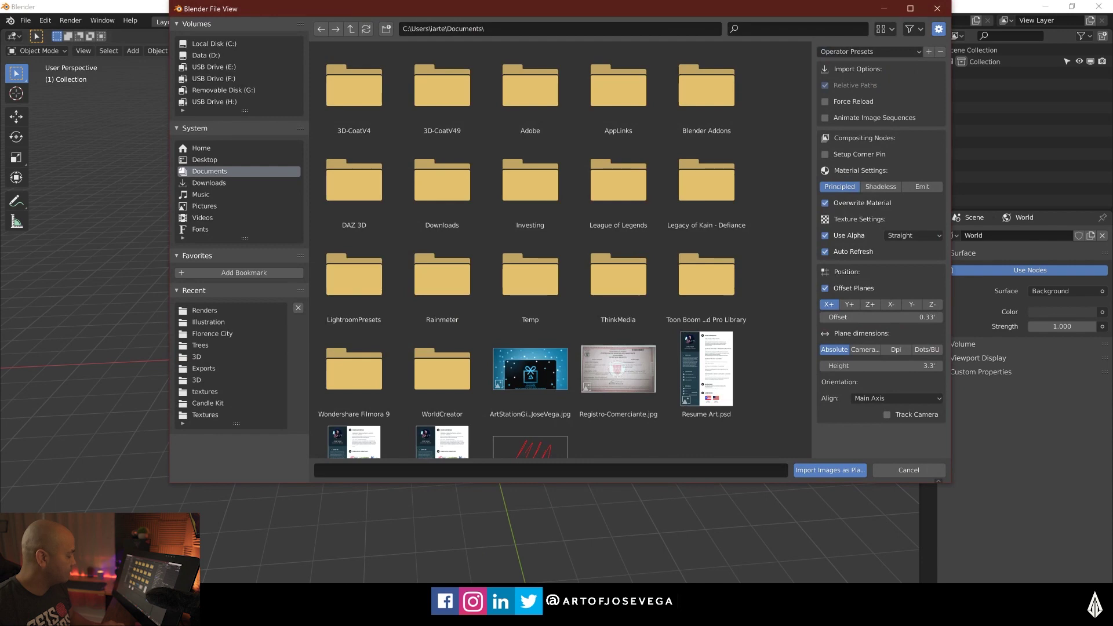
{"action": "key", "text": "alt+Tab"}
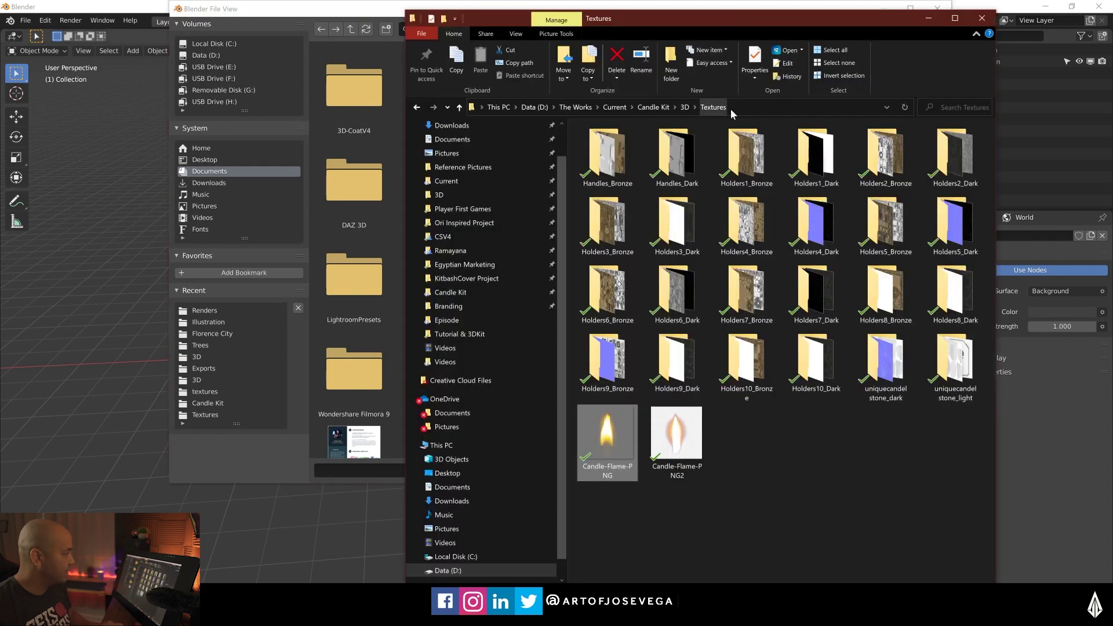
{"action": "left_click", "coordinate": [732, 109]}
{"action": "left_click", "coordinate": [928, 18]}
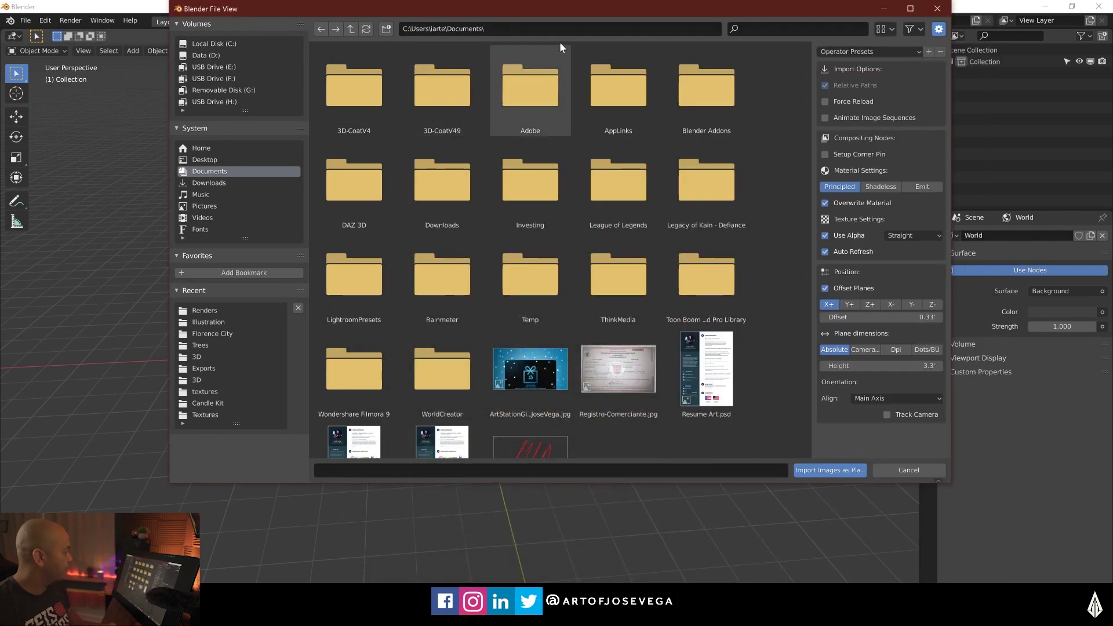
{"action": "key", "text": "Return"}
{"action": "scroll", "coordinate": [563, 266], "scroll_direction": "down", "scroll_amount": 3}
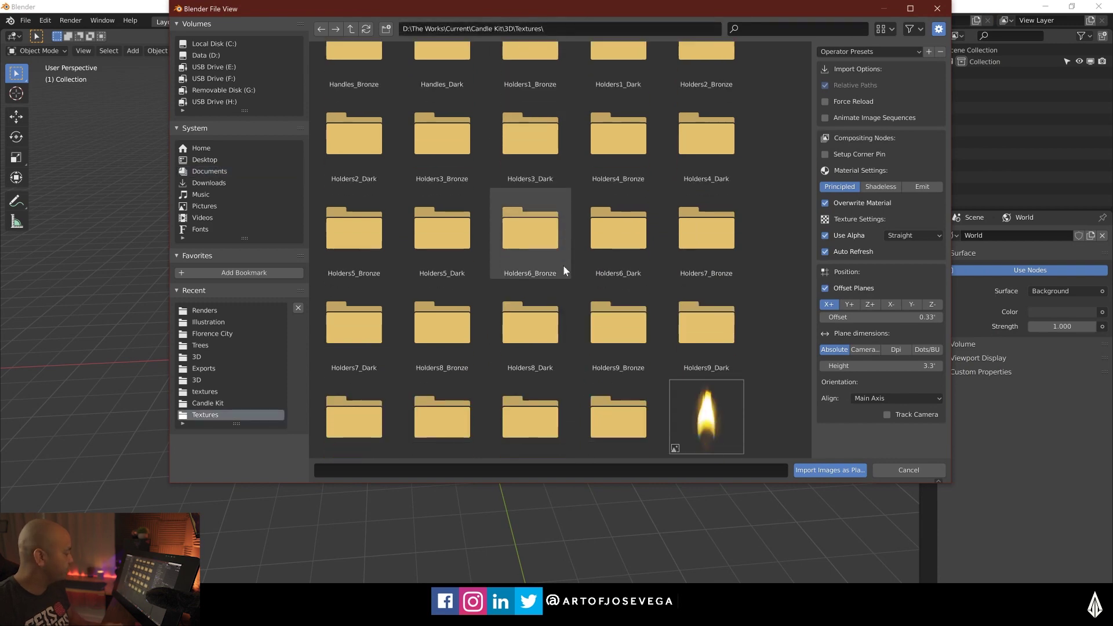
{"action": "double_click", "coordinate": [704, 412]}
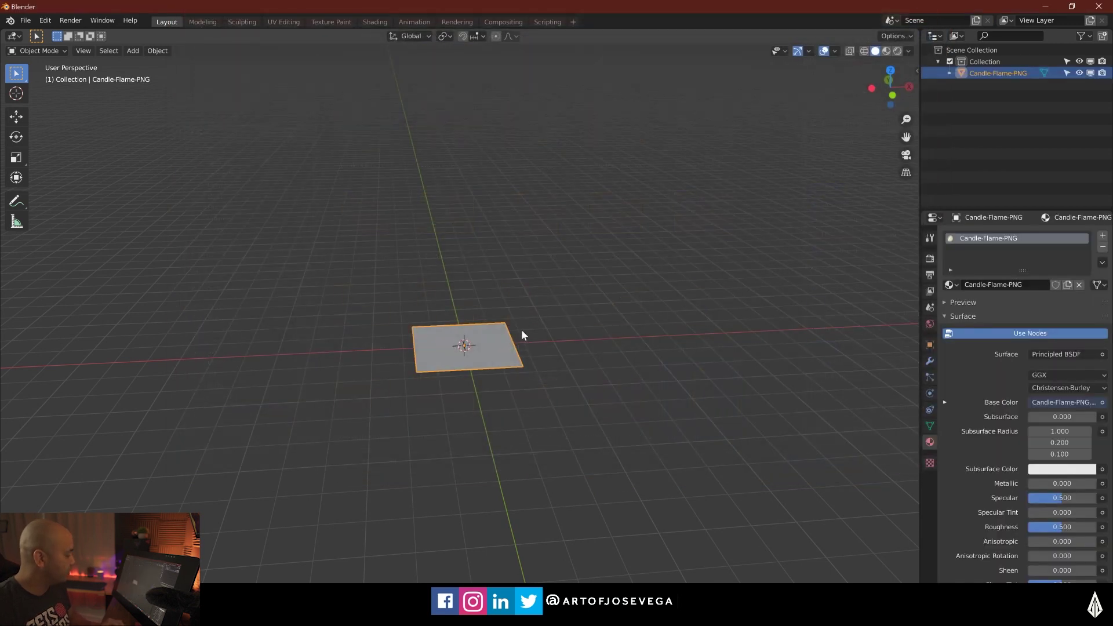
- Display the imported plane in Material Preview shading to show its flame texture
{"action": "scroll", "coordinate": [499, 339], "scroll_direction": "up", "scroll_amount": 4}
{"action": "middle_click_drag", "start_coordinate": [482, 344], "coordinate": [651, 485]}
{"action": "scroll", "coordinate": [566, 433], "scroll_direction": "up", "scroll_amount": 1}
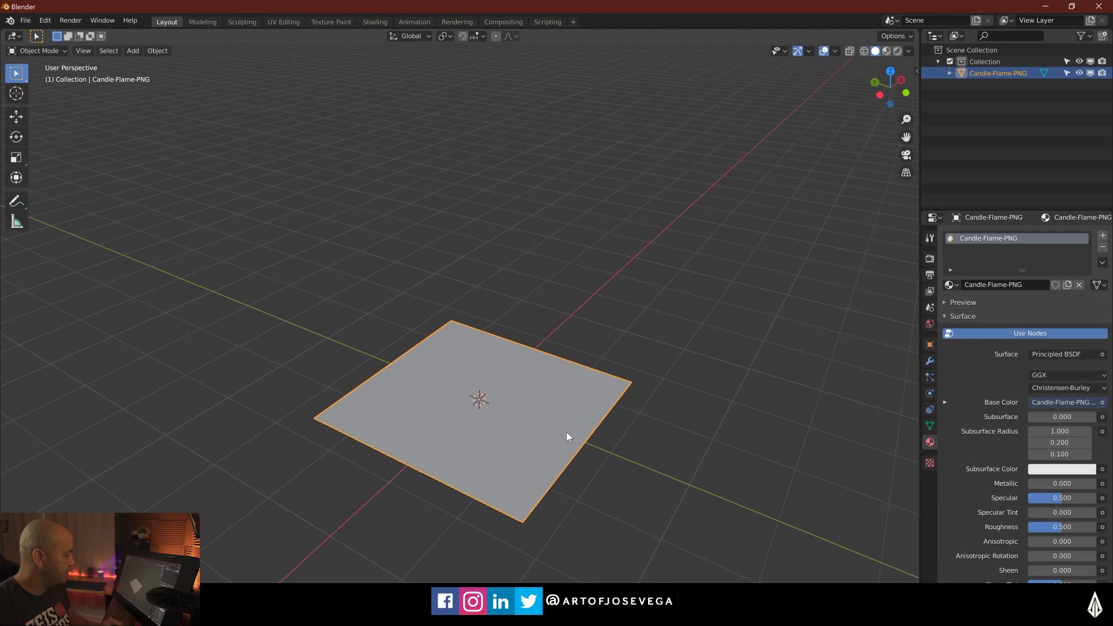
{"action": "left_click", "coordinate": [886, 50]}
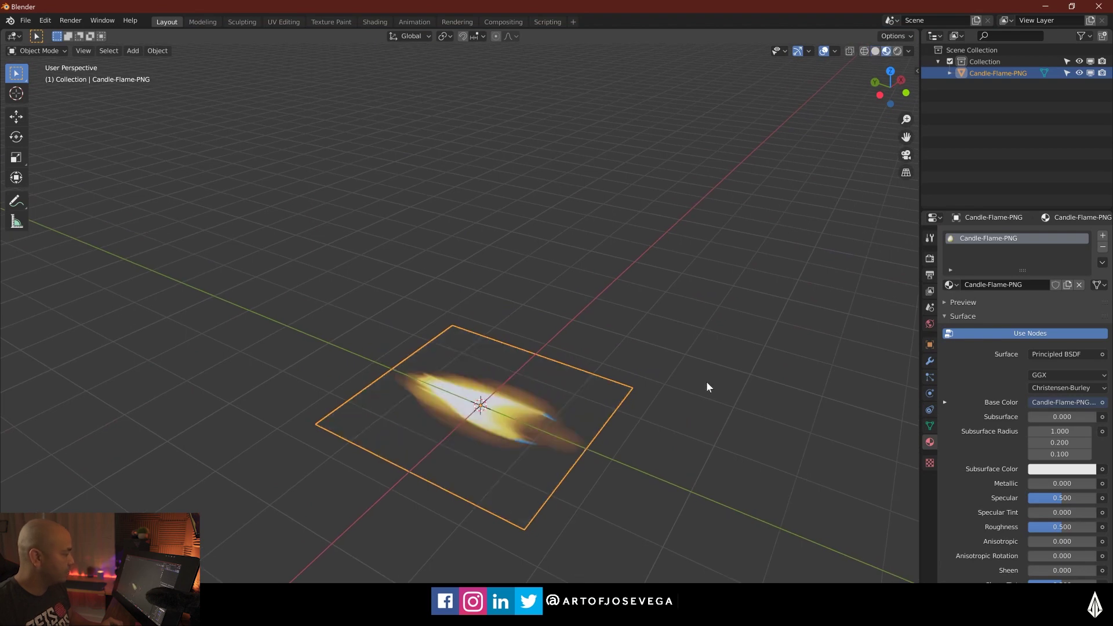
- Rotate the flame plane 90 degrees about the global X axis so it stands upright
{"action": "middle_click_drag", "start_coordinate": [706, 387], "coordinate": [508, 399]}
{"action": "left_click", "coordinate": [622, 373]}
{"action": "left_click", "coordinate": [508, 399]}
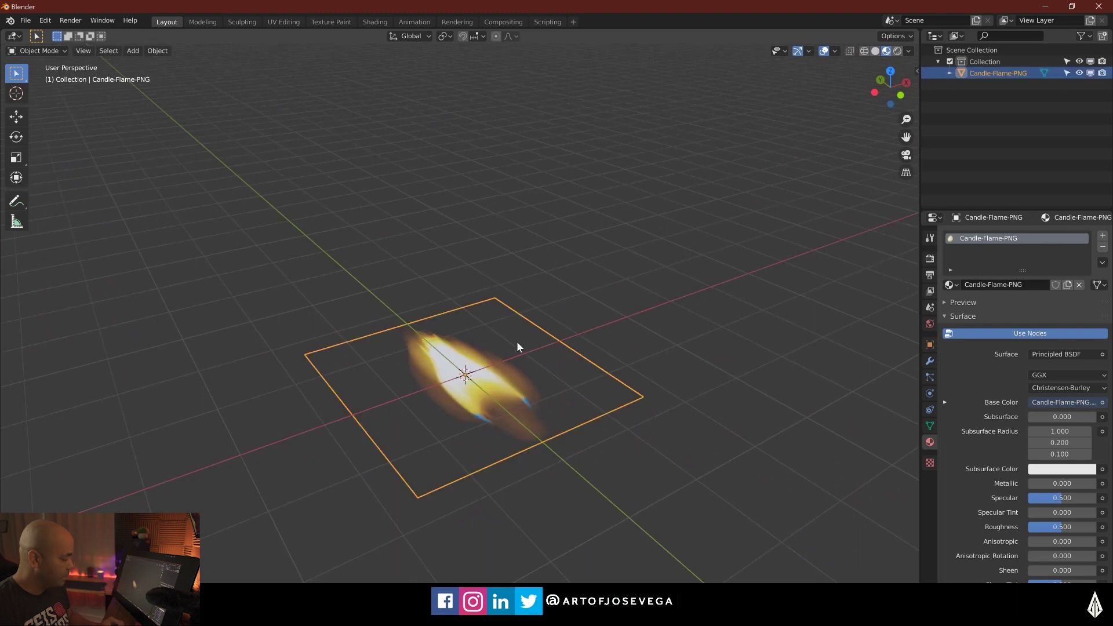
{"action": "type", "text": "rx"}
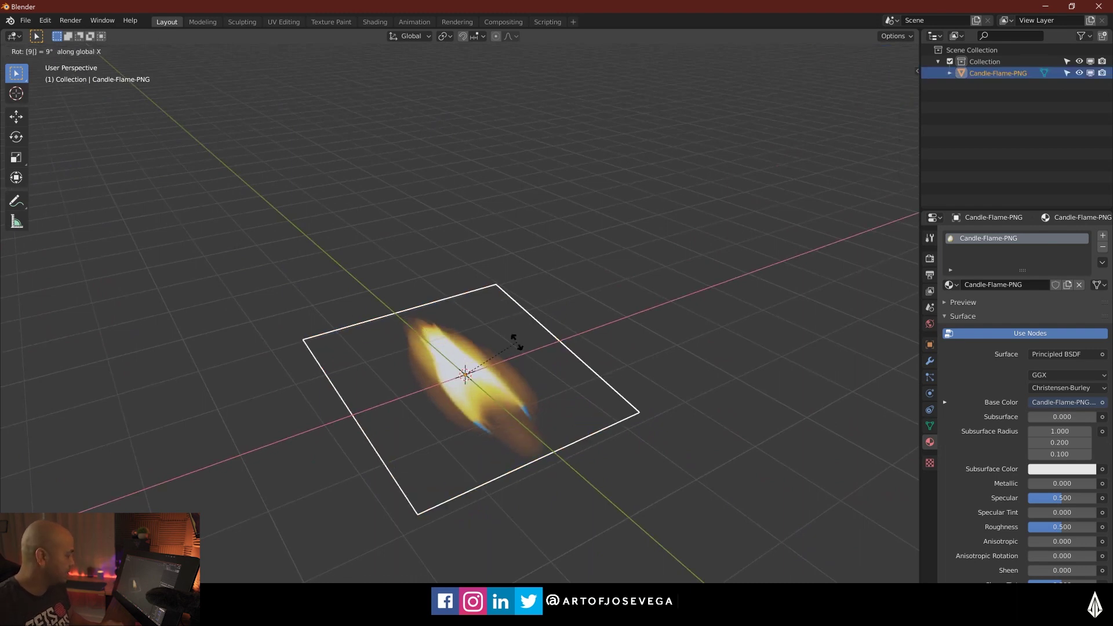
{"action": "type", "text": "90"}
{"action": "key", "text": "Return"}
{"action": "middle_click_drag", "start_coordinate": [459, 341], "coordinate": [435, 356]}
{"action": "scroll", "coordinate": [434, 356], "scroll_direction": "up", "scroll_amount": 3}
{"action": "scroll", "coordinate": [434, 352], "scroll_direction": "down", "scroll_amount": 3}
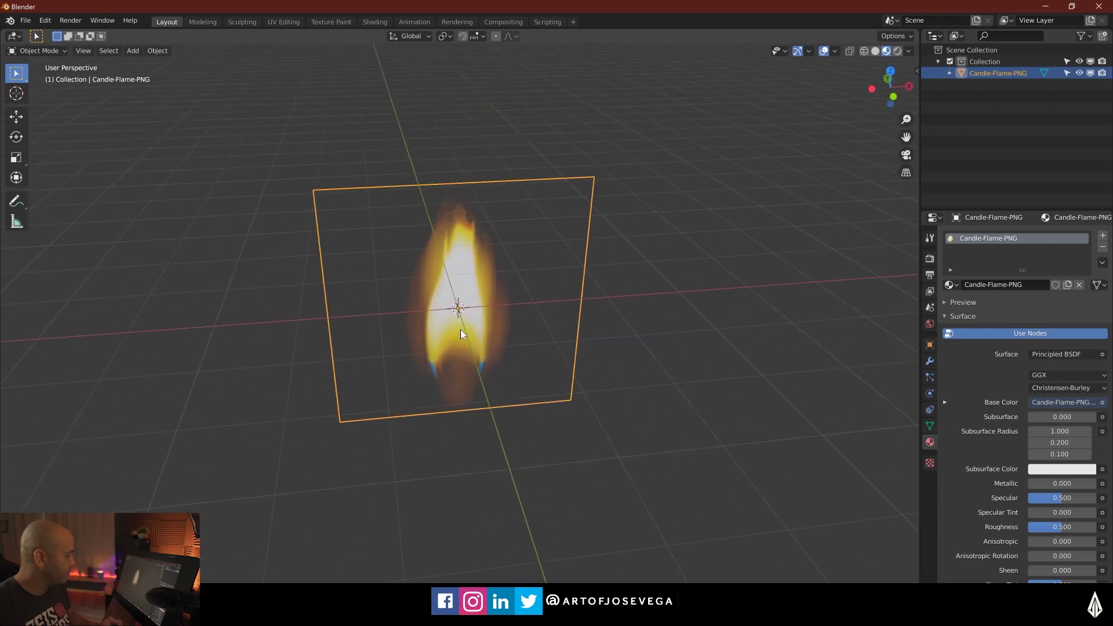
- Add a Wave modifier to the flame plane
{"action": "left_click", "coordinate": [930, 360]}
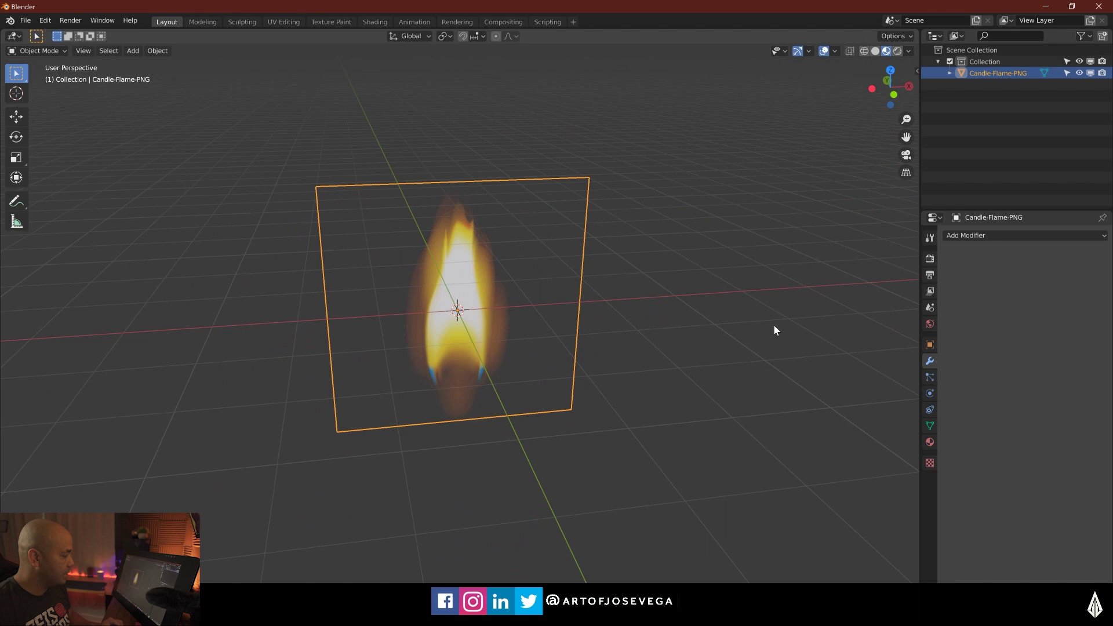
{"action": "middle_click_drag", "start_coordinate": [774, 328], "coordinate": [840, 351]}
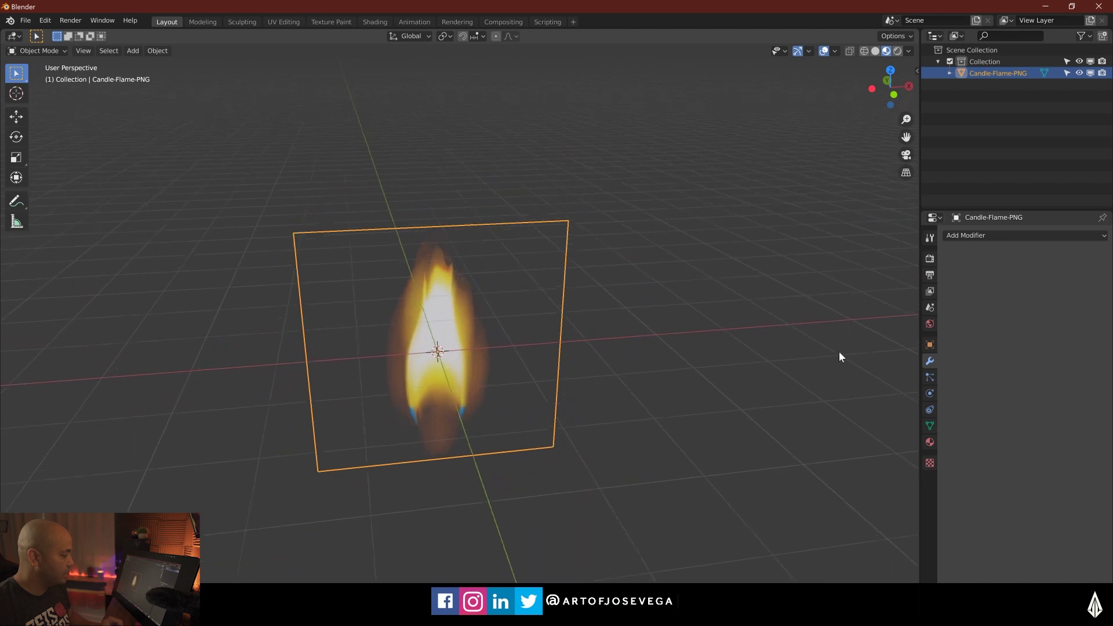
{"action": "left_click", "coordinate": [1020, 233]}
{"action": "left_click", "coordinate": [957, 453]}
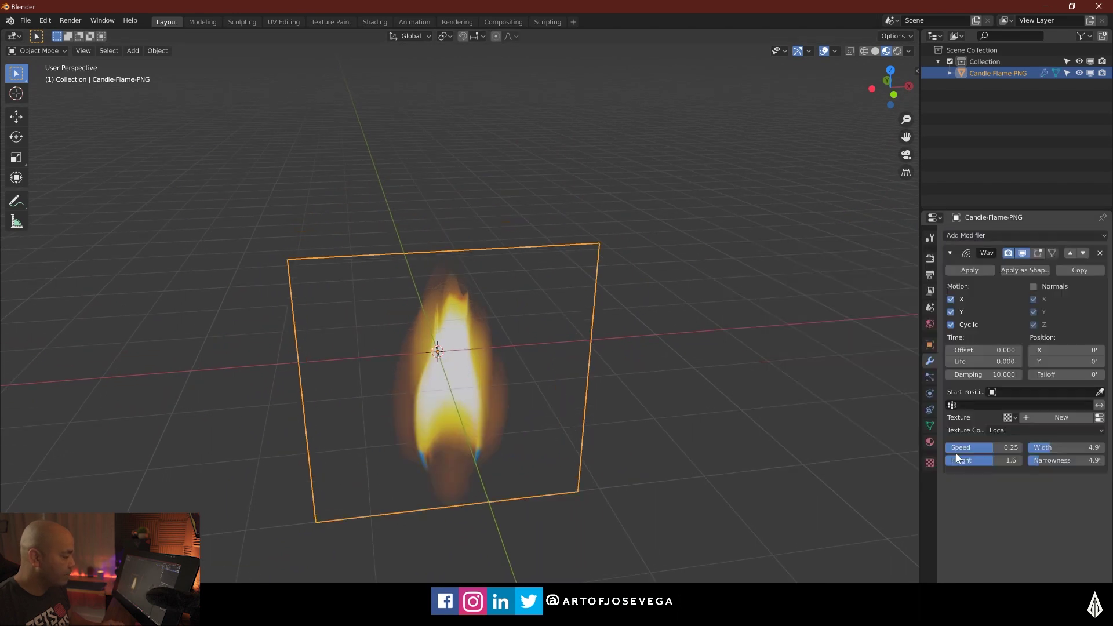
{"action": "middle_click_drag", "start_coordinate": [615, 401], "coordinate": [510, 406]}
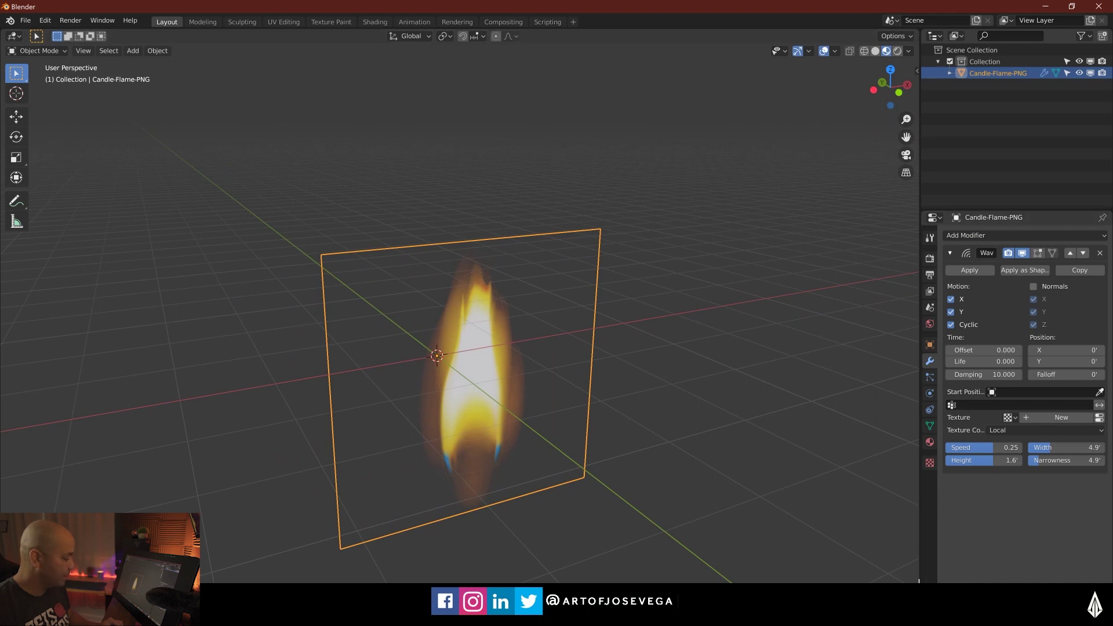
- Split the 3D viewport horizontally and turn the lower area into a Timeline editor
{"action": "left_click_drag", "start_coordinate": [919, 580], "coordinate": [828, 450]}
{"action": "left_click", "coordinate": [12, 452]}
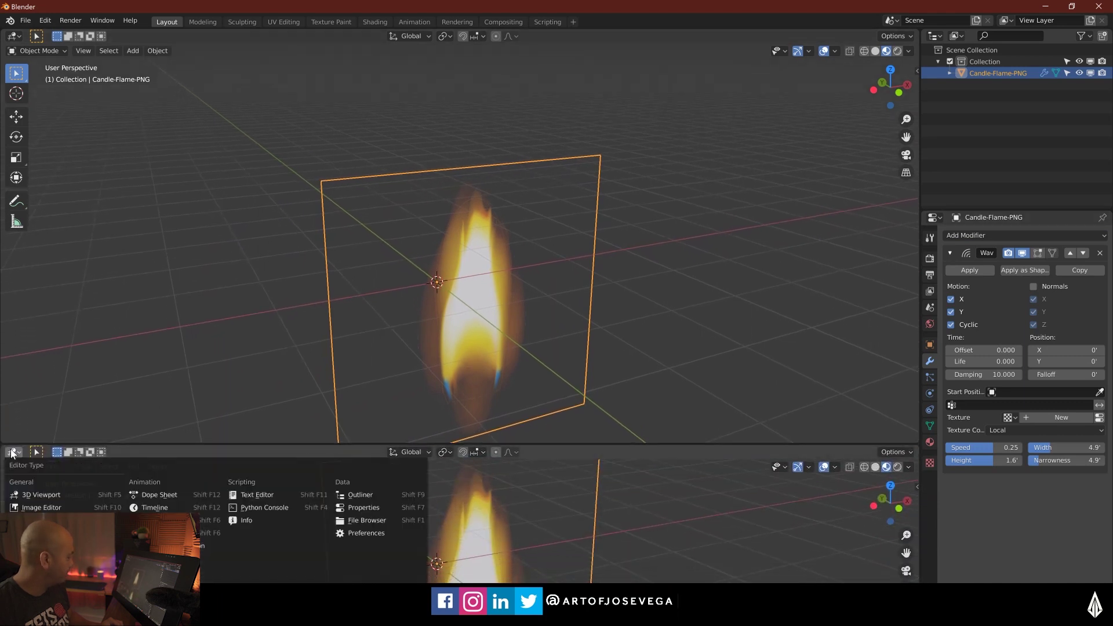
{"action": "left_click", "coordinate": [155, 508]}
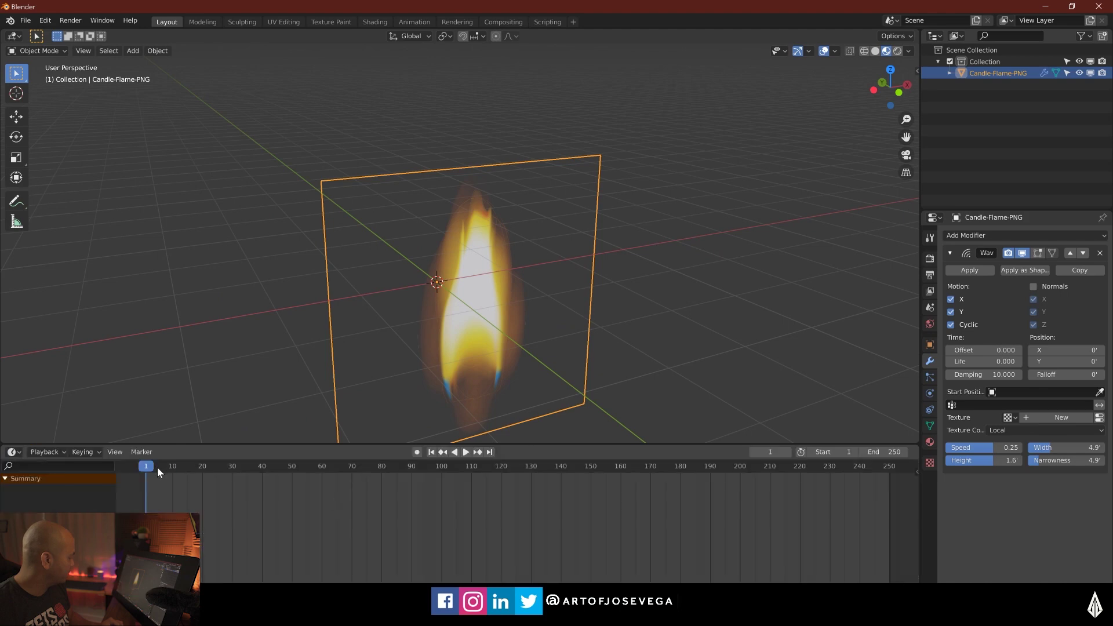
- Play the animation to examine the default wave motion on the flame plane, and stop the playback
{"action": "key", "text": "F3"}
{"action": "key", "text": "Return"}
{"action": "middle_click_drag", "start_coordinate": [470, 429], "coordinate": [508, 366]}
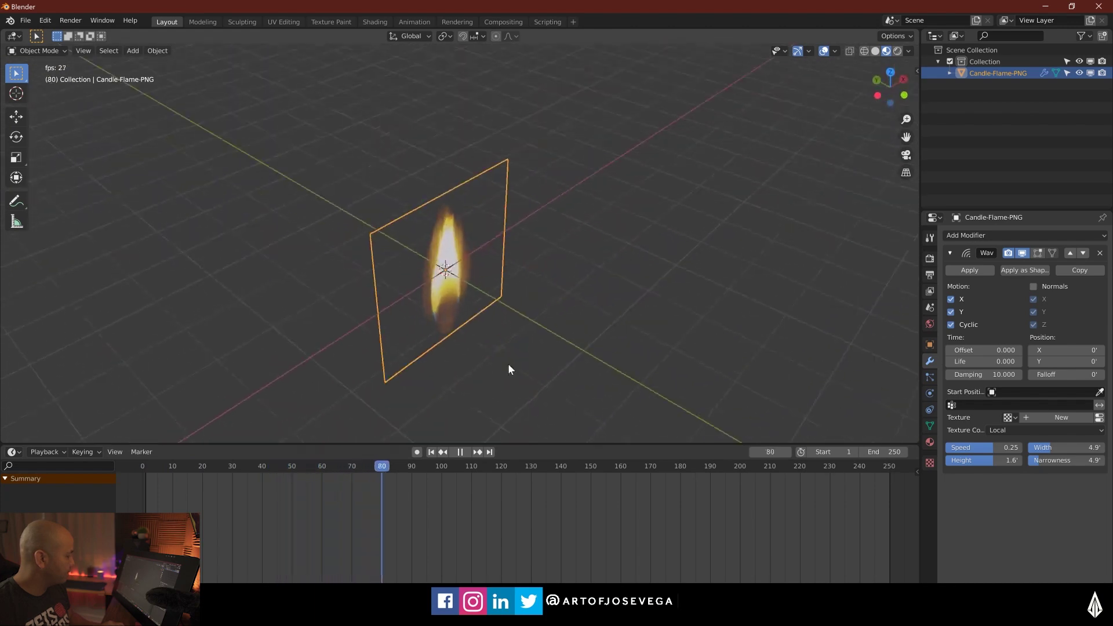
{"action": "left_click", "coordinate": [460, 452]}
{"action": "middle_click_drag", "start_coordinate": [584, 320], "coordinate": [547, 321]}
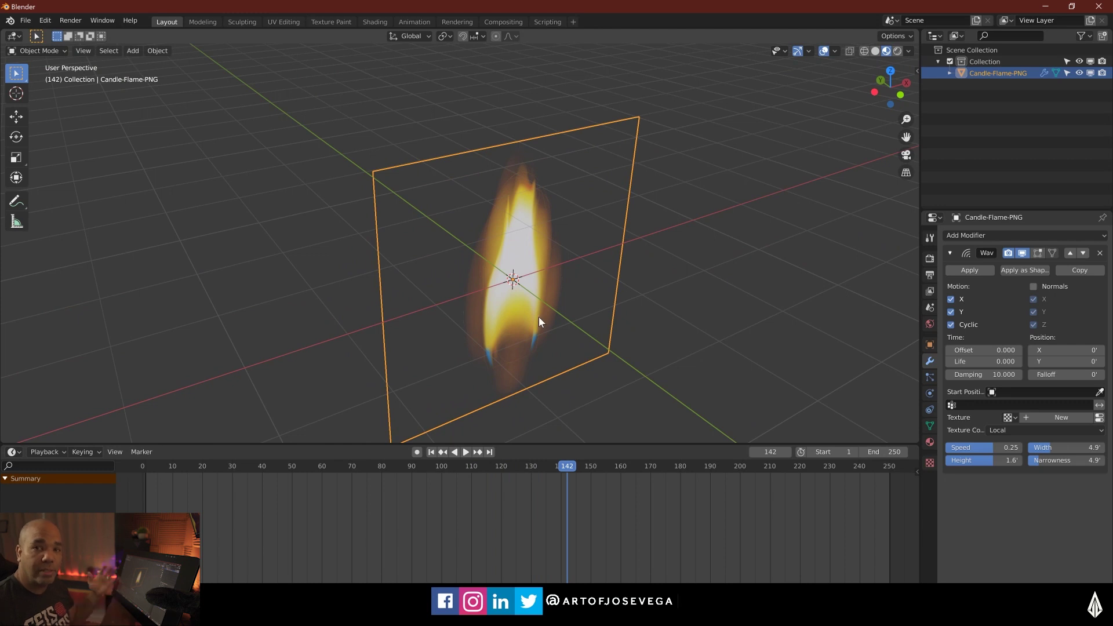
- Add a Subdivision Surface modifier to the flame plane and move it above the Wave modifier
{"action": "middle_click_drag", "start_coordinate": [500, 329], "coordinate": [502, 317]}
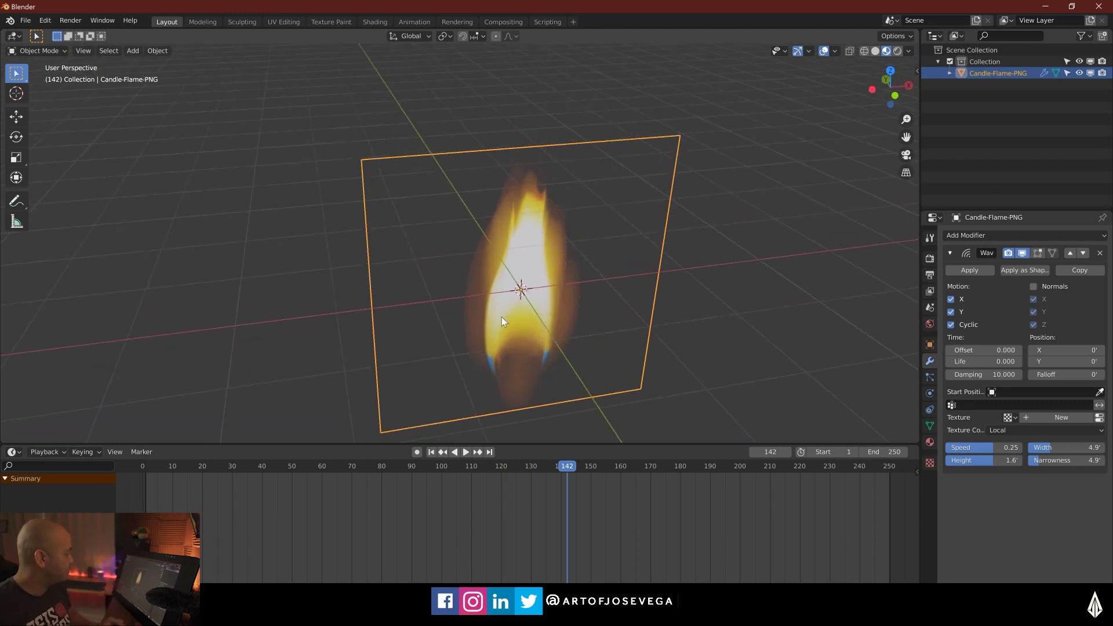
{"action": "left_click", "coordinate": [951, 253]}
{"action": "left_click", "coordinate": [969, 235]}
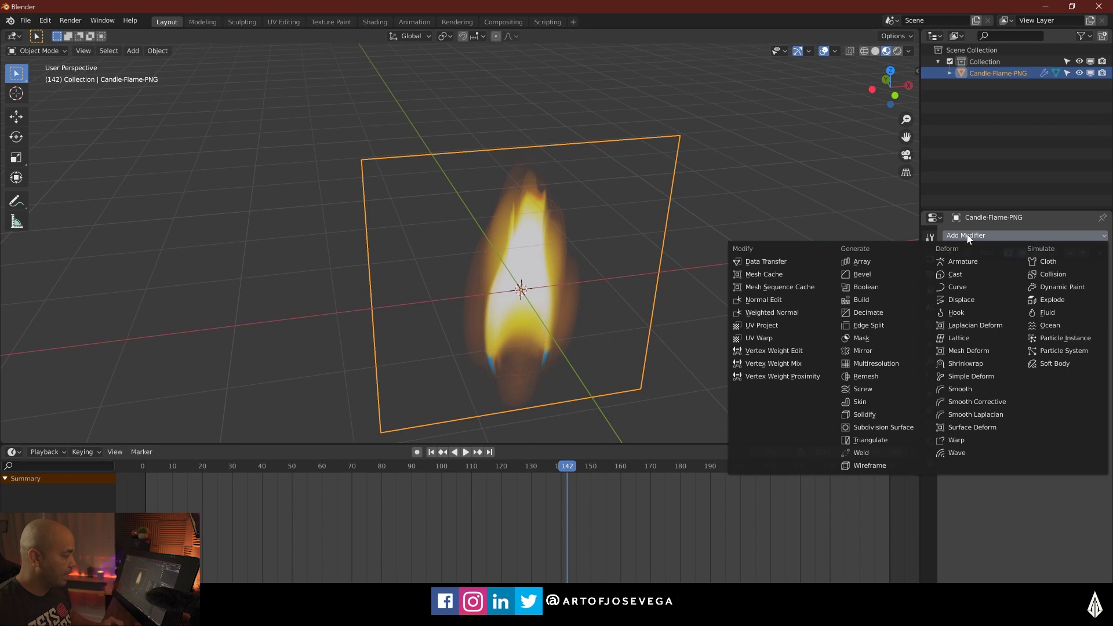
{"action": "left_click", "coordinate": [864, 427]}
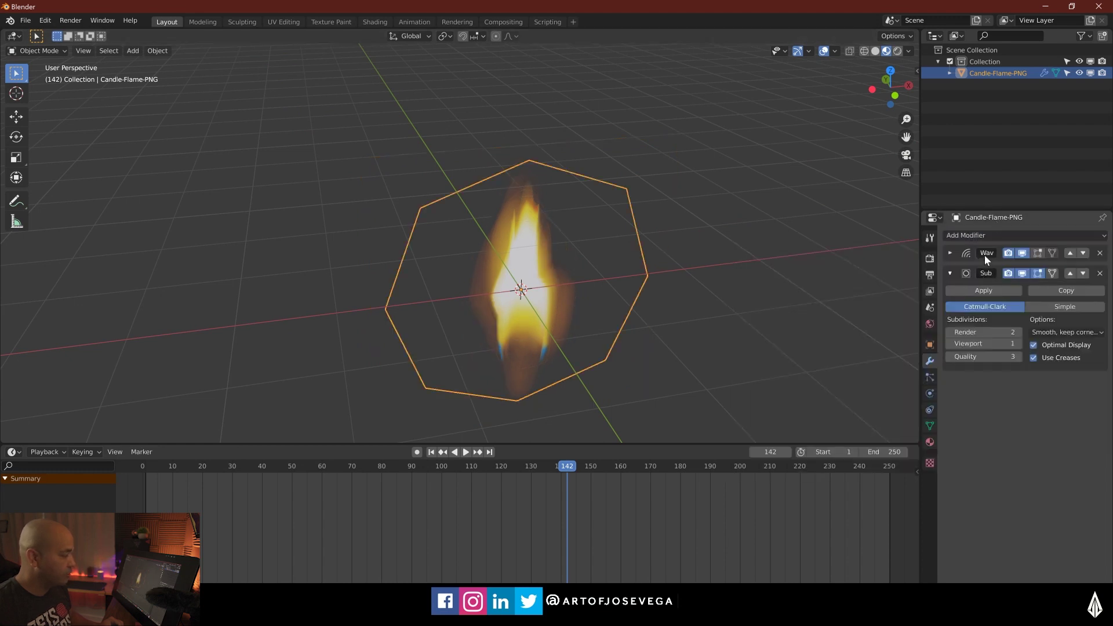
{"action": "left_click", "coordinate": [1070, 273]}
{"action": "middle_click_drag", "start_coordinate": [620, 252], "coordinate": [584, 292]}
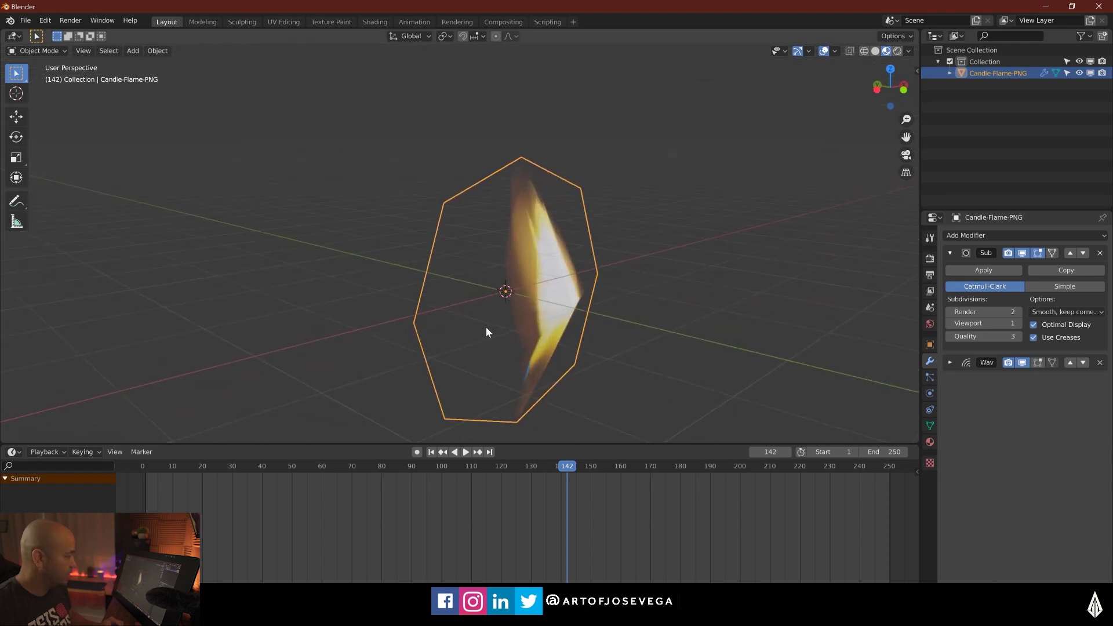
- Play the animation and raise the Subdivision modifier's viewport level to 4
{"action": "key", "text": "space"}
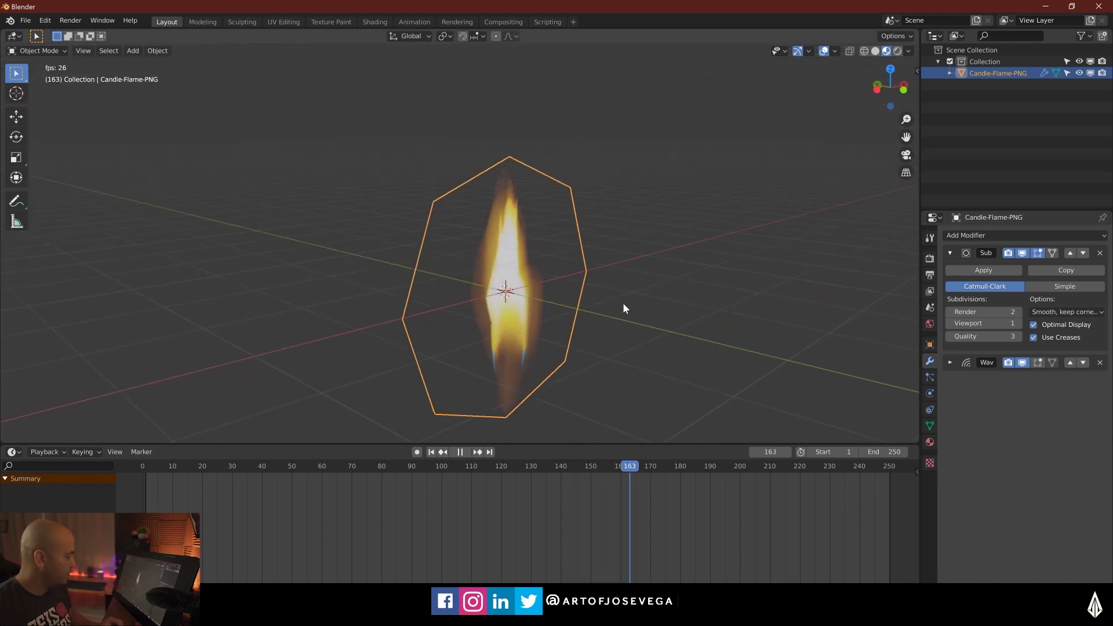
{"action": "left_click", "coordinate": [1019, 323]}
{"action": "left_click", "coordinate": [1019, 323]}
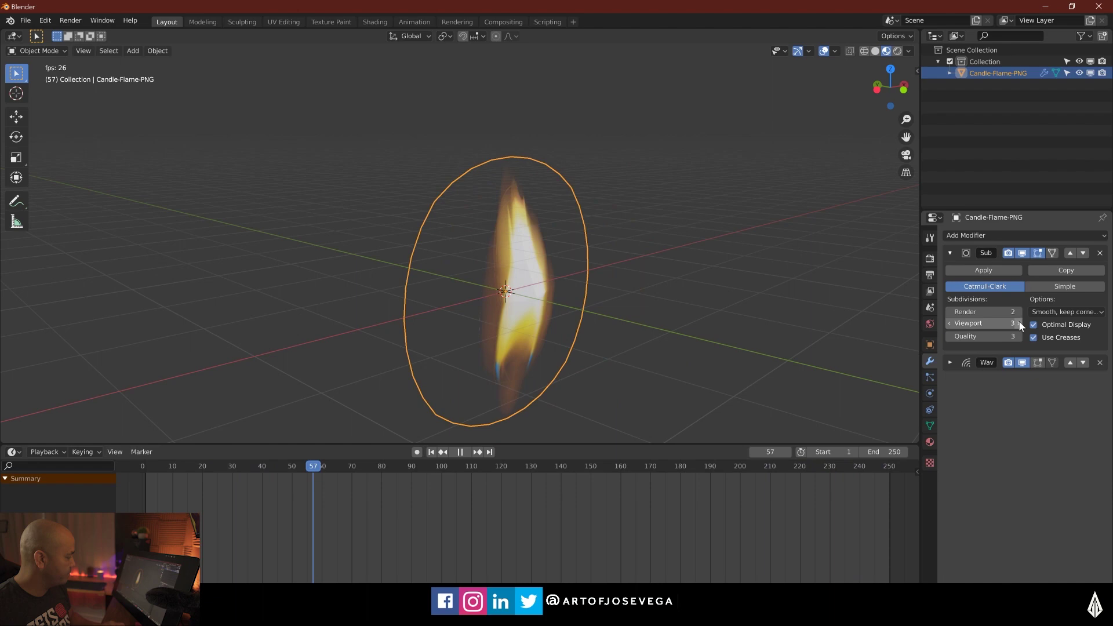
{"action": "left_click", "coordinate": [1019, 323]}
{"action": "middle_click_drag", "start_coordinate": [738, 288], "coordinate": [502, 268]}
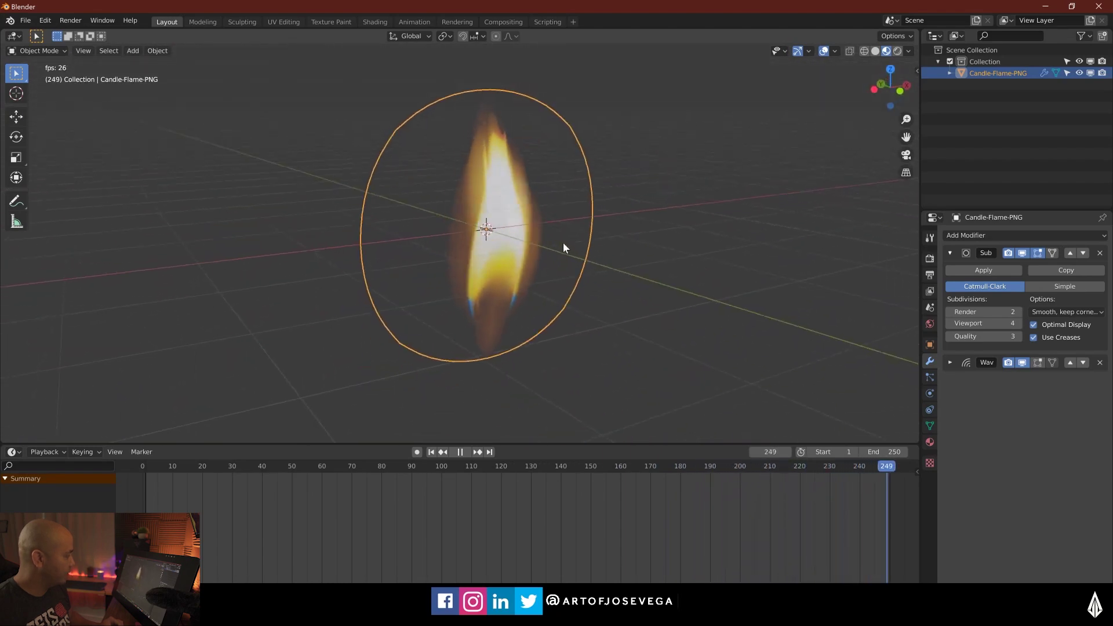
{"action": "middle_click_drag", "start_coordinate": [562, 247], "coordinate": [574, 192]}
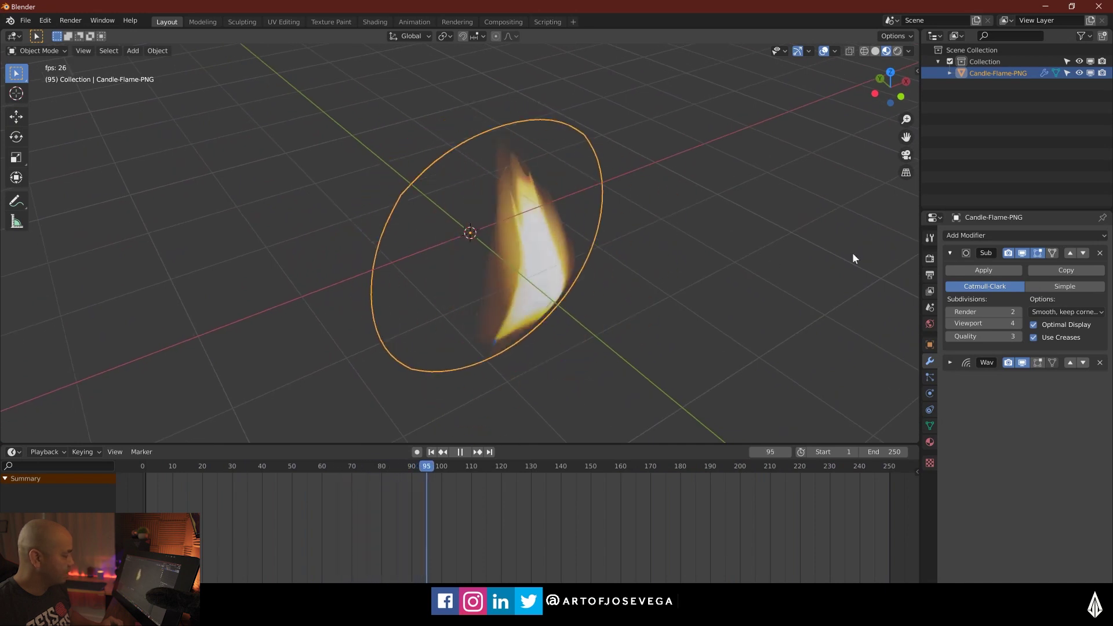
- Set the Wave modifier's speed to 0.15 and its height to 0.46'
{"action": "left_click", "coordinate": [950, 253]}
{"action": "left_click", "coordinate": [950, 274]}
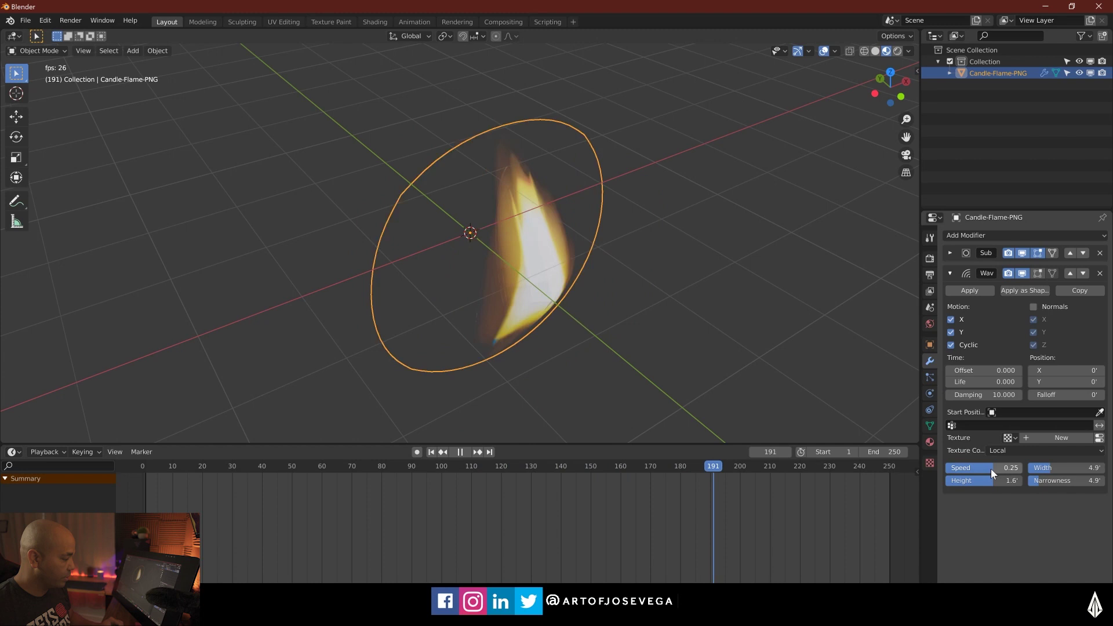
{"action": "left_click_drag", "start_coordinate": [990, 468], "coordinate": [976, 469]}
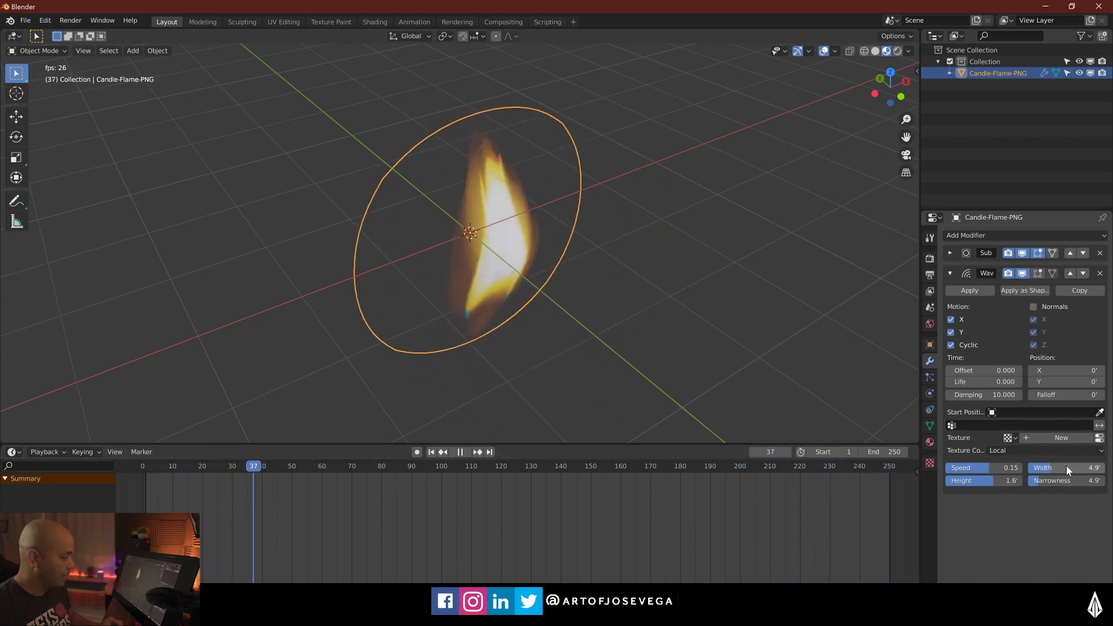
{"action": "left_click_drag", "start_coordinate": [1002, 482], "coordinate": [946, 482]}
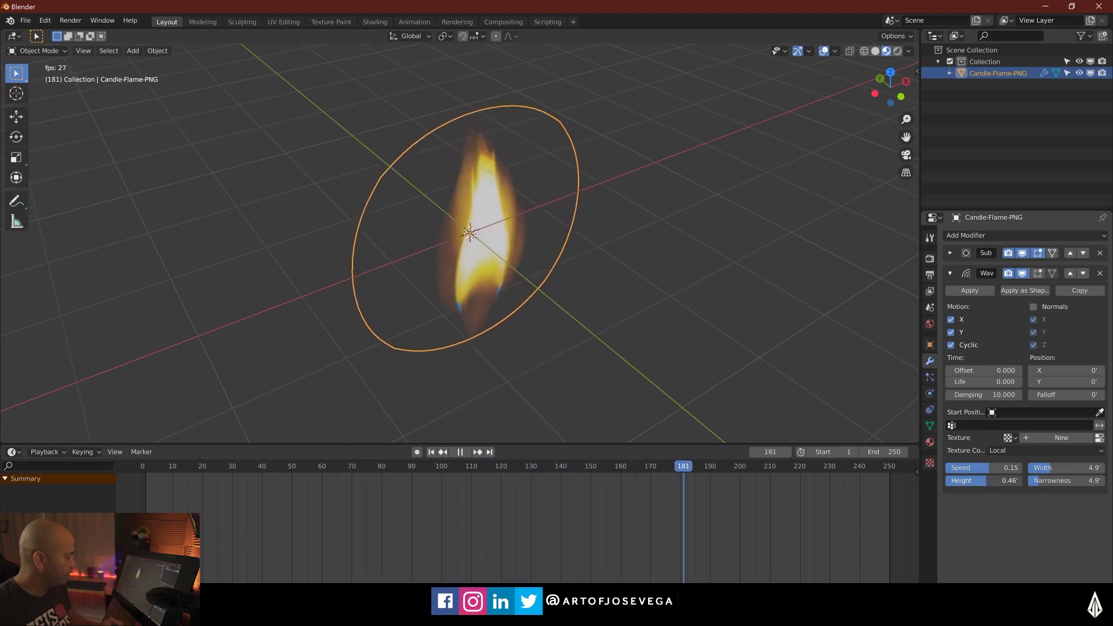
- Deselect the flame plane, and set the Wave modifier's width to 5.1' and height to 0.4'
{"action": "middle_click_drag", "start_coordinate": [795, 398], "coordinate": [636, 251]}
{"action": "left_click", "coordinate": [673, 250]}
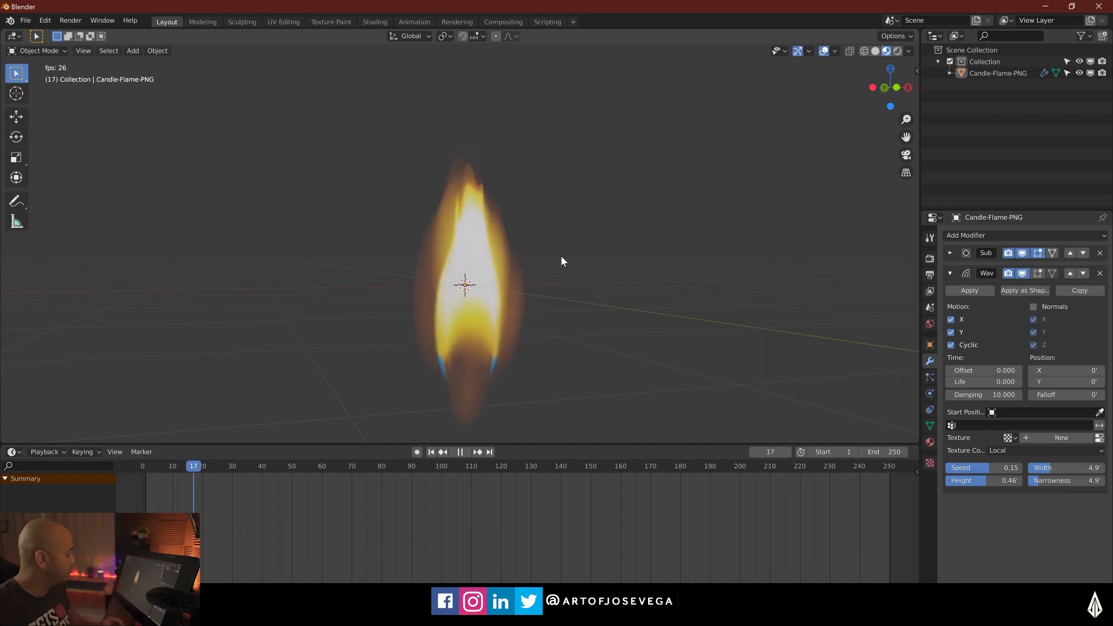
{"action": "mouse_move", "coordinate": [562, 257]}
{"action": "middle_mouse_down"}
{"action": "mouse_move", "coordinate": [573, 315]}
{"action": "mouse_move", "coordinate": [469, 300]}
{"action": "mouse_move", "coordinate": [548, 268]}
{"action": "middle_mouse_up"}
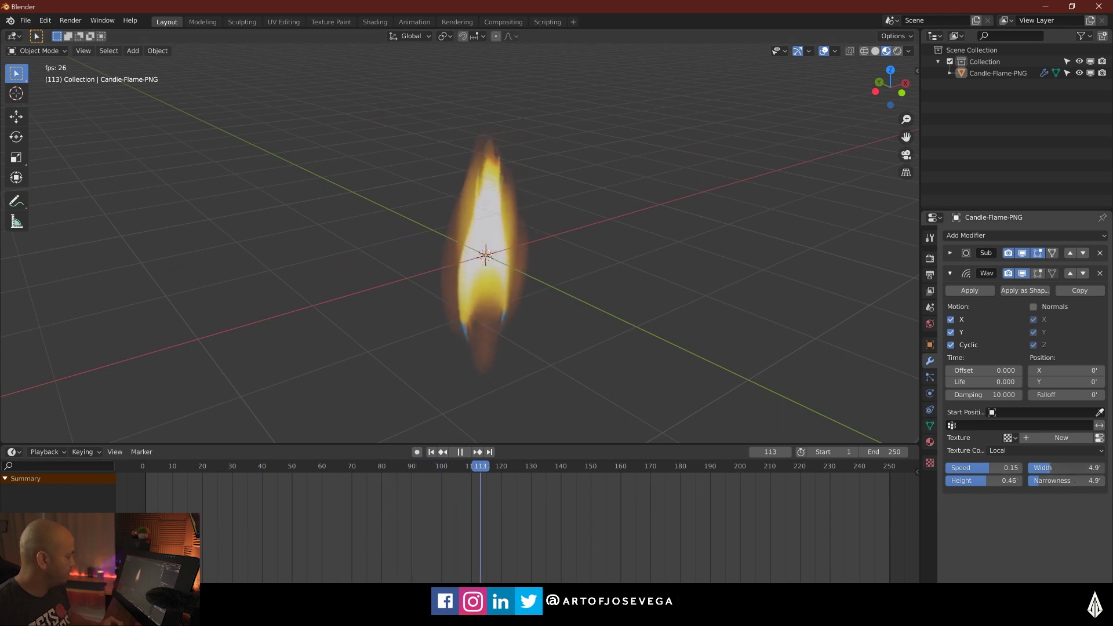
{"action": "left_click_drag", "start_coordinate": [1067, 468], "coordinate": [1079, 468]}
{"action": "left_click_drag", "start_coordinate": [985, 481], "coordinate": [978, 481]}
{"action": "middle_click_drag", "start_coordinate": [549, 268], "coordinate": [564, 234]}
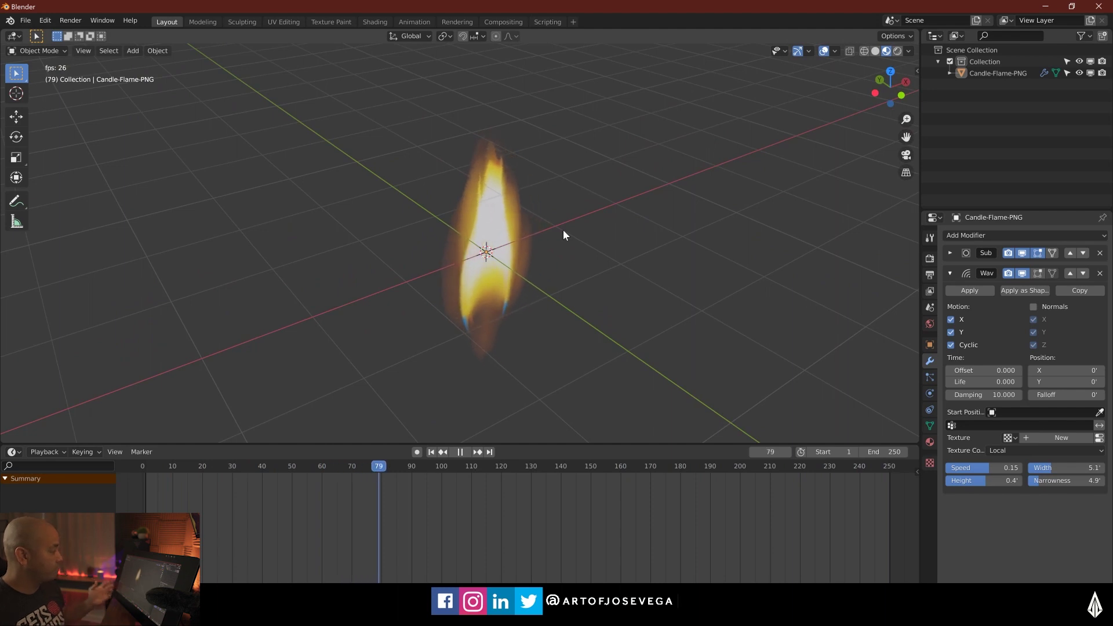
- Stop the playback and select the flame plane again
{"action": "middle_click_drag", "start_coordinate": [548, 251], "coordinate": [558, 251]}
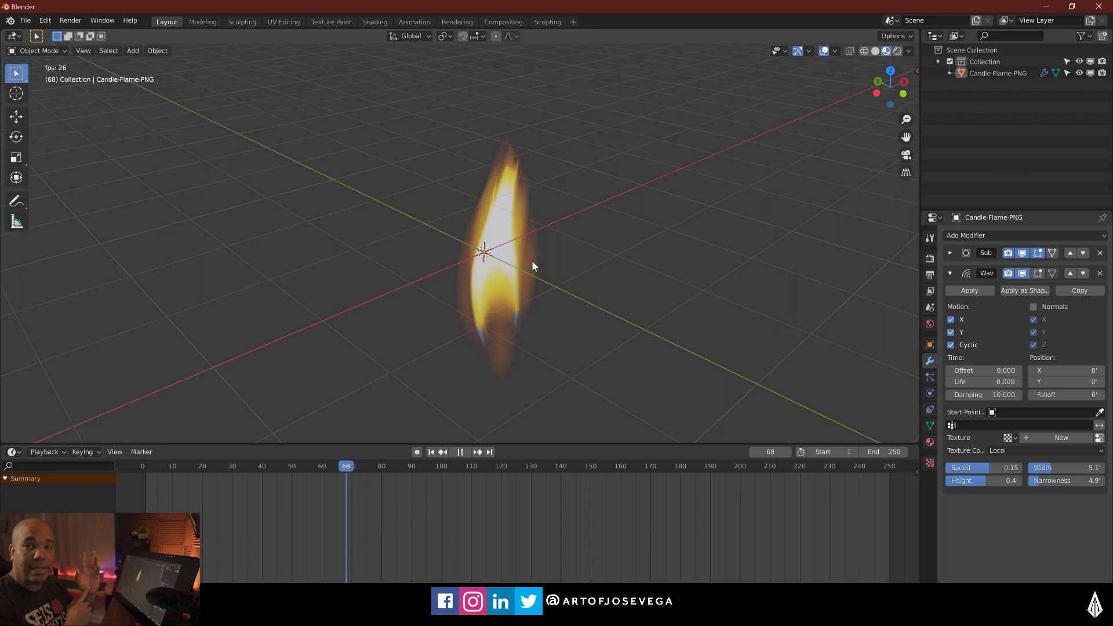
{"action": "middle_click_drag", "start_coordinate": [535, 255], "coordinate": [507, 274]}
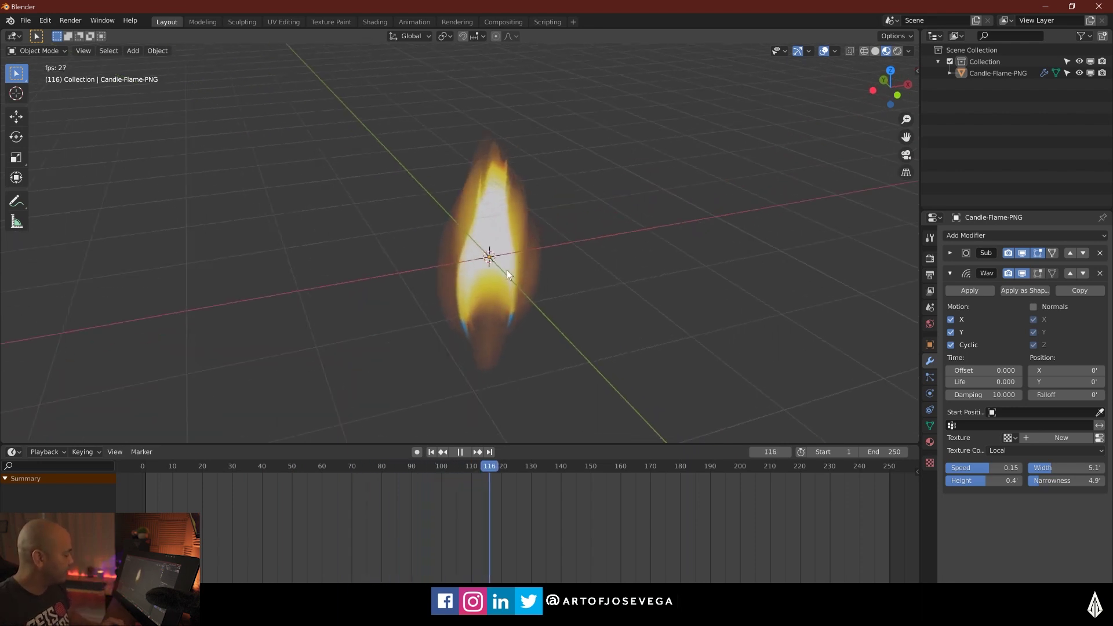
{"action": "scroll", "coordinate": [507, 270], "scroll_direction": "up", "scroll_amount": 2}
{"action": "key", "text": "space"}
{"action": "left_click", "coordinate": [506, 221]}
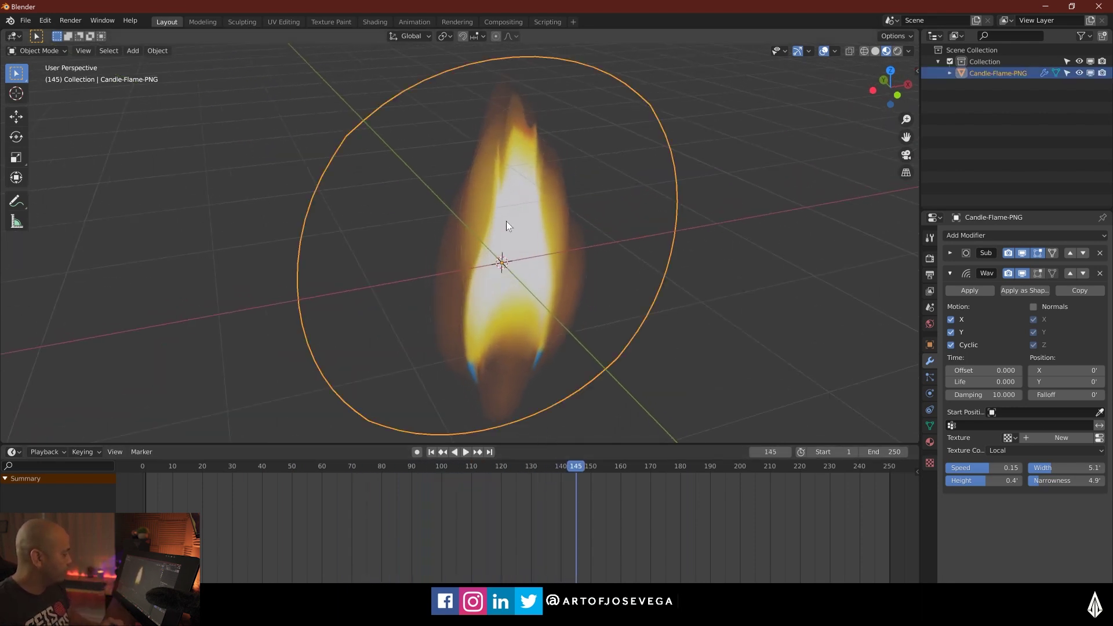
- Show the viewport in Solid shading and switch the flame plane to Weight Paint mode
{"action": "left_click", "coordinate": [876, 51]}
{"action": "mouse_move", "coordinate": [589, 238]}
{"action": "middle_mouse_down"}
{"action": "mouse_move", "coordinate": [524, 241]}
{"action": "mouse_move", "coordinate": [526, 182]}
{"action": "mouse_move", "coordinate": [527, 234]}
{"action": "mouse_move", "coordinate": [480, 234]}
{"action": "middle_mouse_up"}
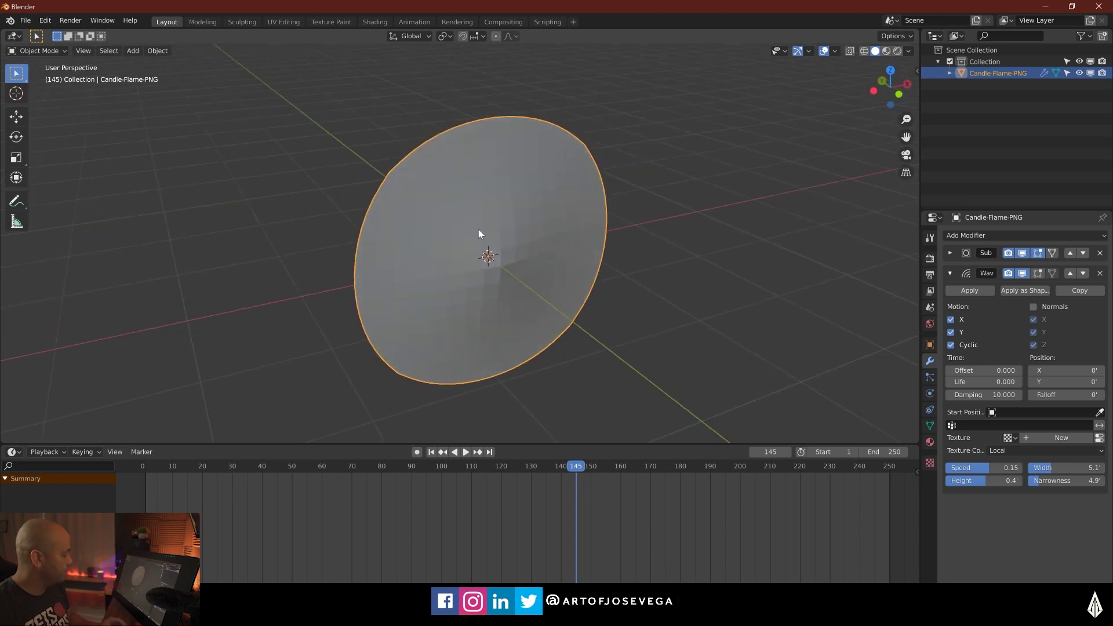
{"action": "key", "text": "ctrl+Tab"}
{"action": "left_click", "coordinate": [397, 189]}
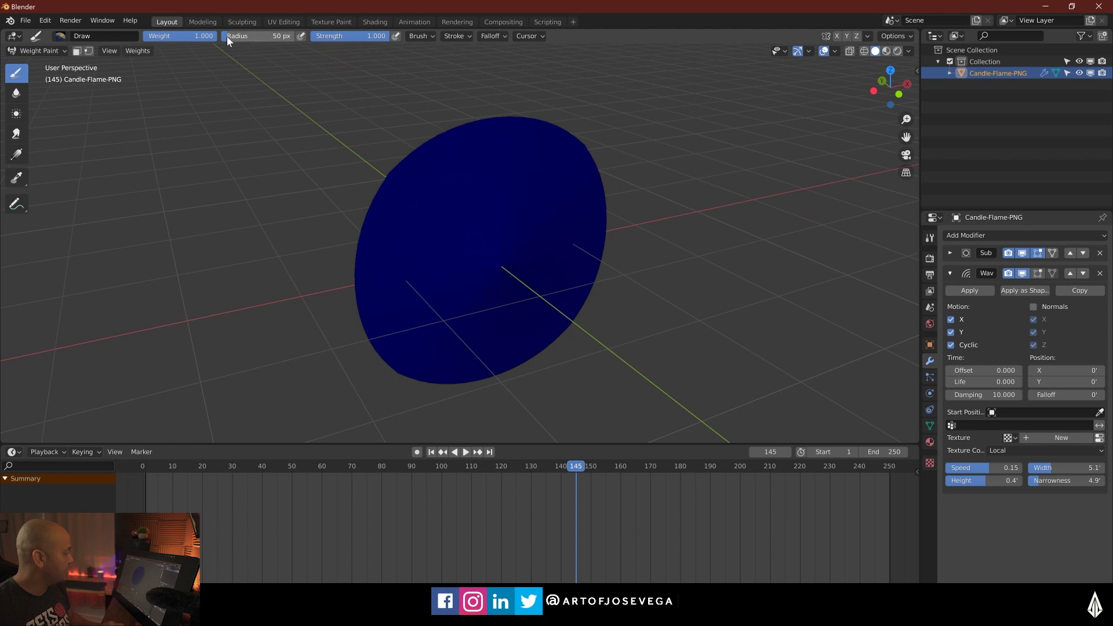
- Toggle the Subdivision modifier's viewport display off and on, and paint weight over the plane's upper half with a 278 px Draw brush
{"action": "left_click", "coordinate": [1024, 254]}
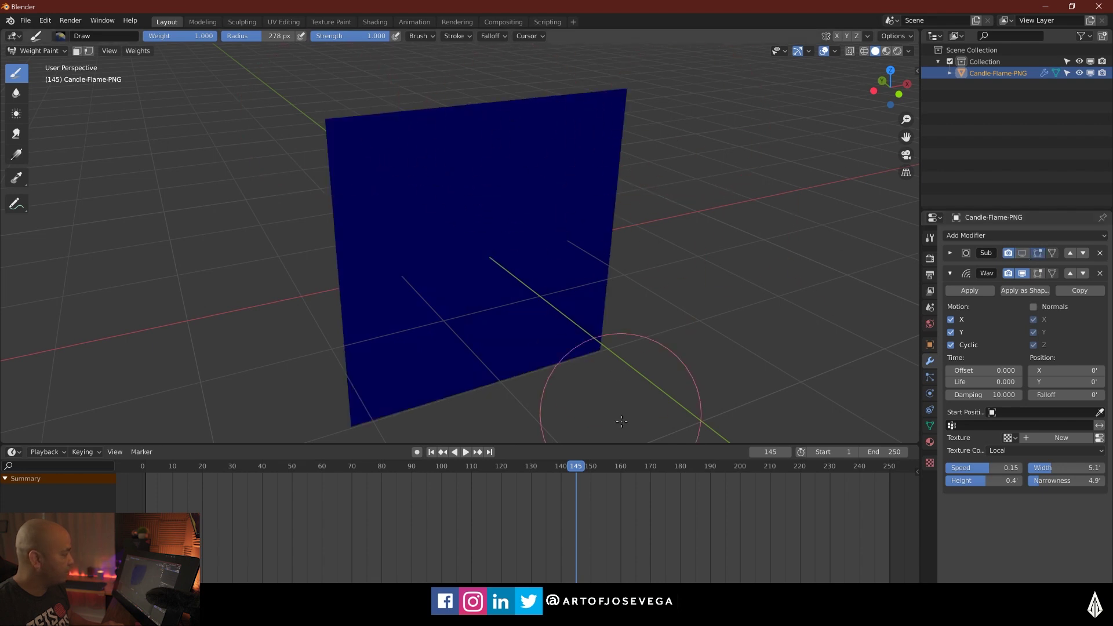
{"action": "left_click", "coordinate": [1024, 253]}
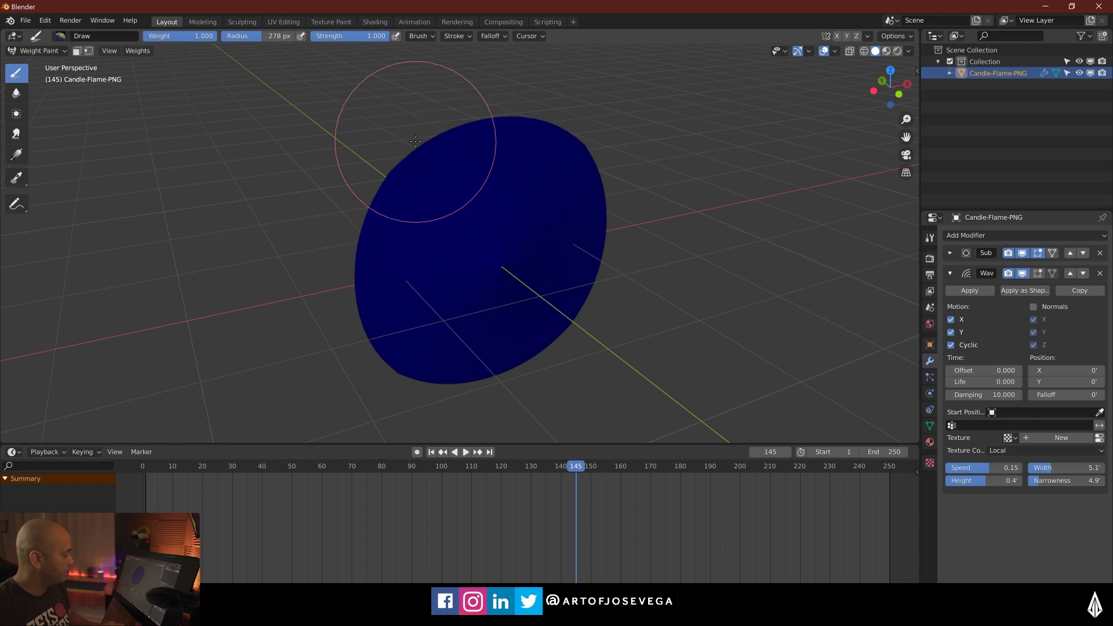
{"action": "mouse_move", "coordinate": [501, 135]}
{"action": "left_mouse_down"}
{"action": "mouse_move", "coordinate": [474, 176]}
{"action": "mouse_move", "coordinate": [452, 152]}
{"action": "left_mouse_up"}
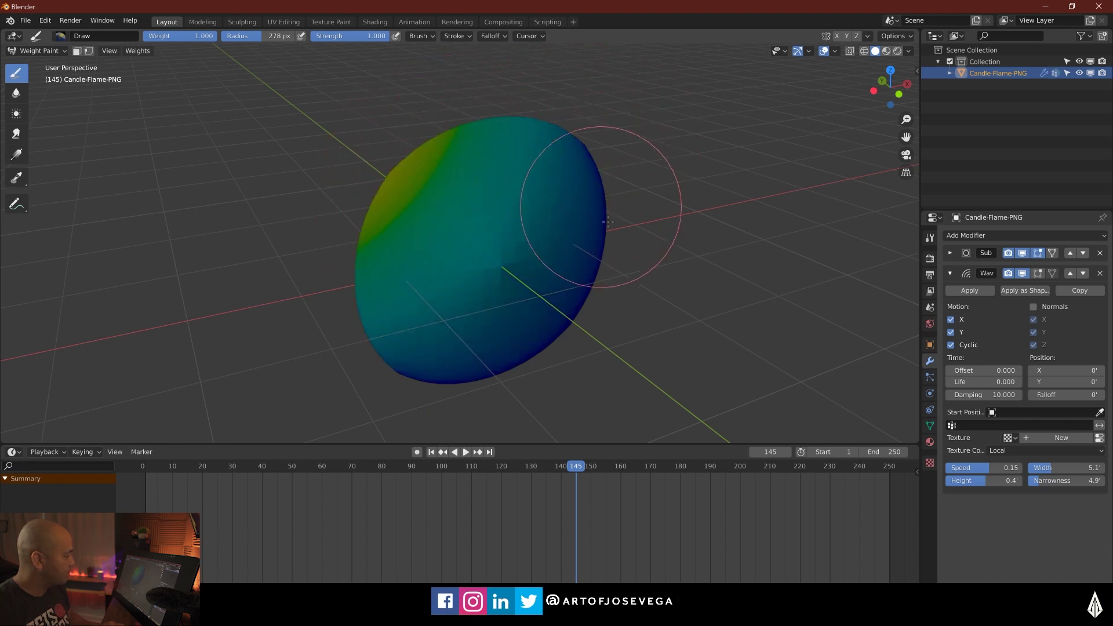
{"action": "mouse_move", "coordinate": [580, 224]}
{"action": "middle_mouse_down"}
{"action": "mouse_move", "coordinate": [492, 105]}
{"action": "mouse_move", "coordinate": [593, 260]}
{"action": "middle_mouse_up"}
{"action": "left_click_drag", "start_coordinate": [393, 156], "coordinate": [602, 168]}
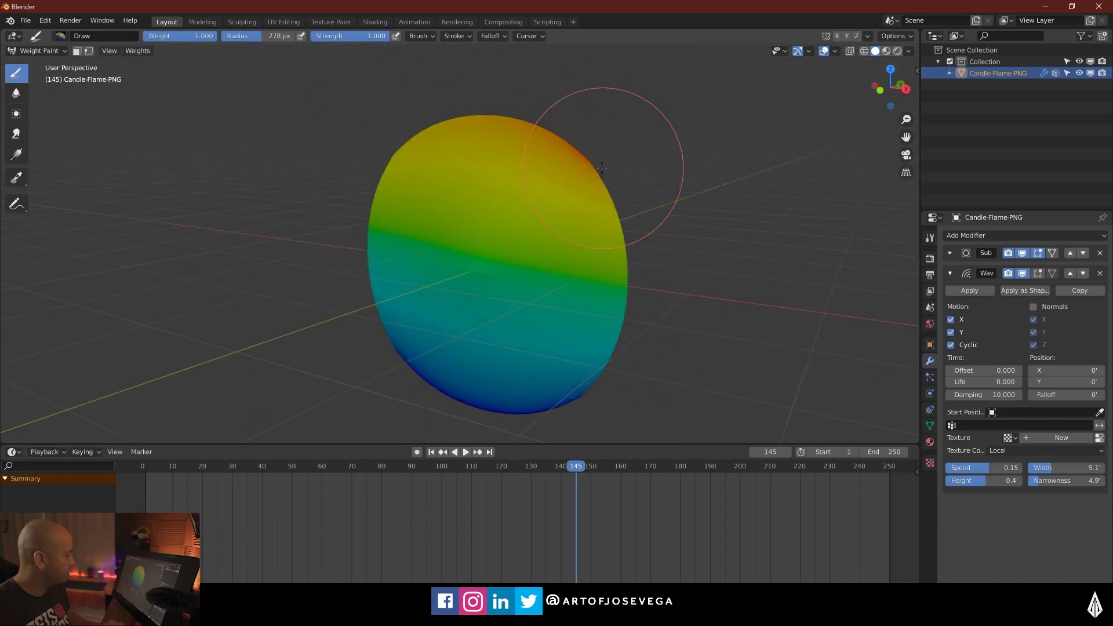
{"action": "mouse_move", "coordinate": [477, 119]}
{"action": "middle_mouse_down"}
{"action": "mouse_move", "coordinate": [450, 149]}
{"action": "mouse_move", "coordinate": [472, 131]}
{"action": "middle_mouse_up"}
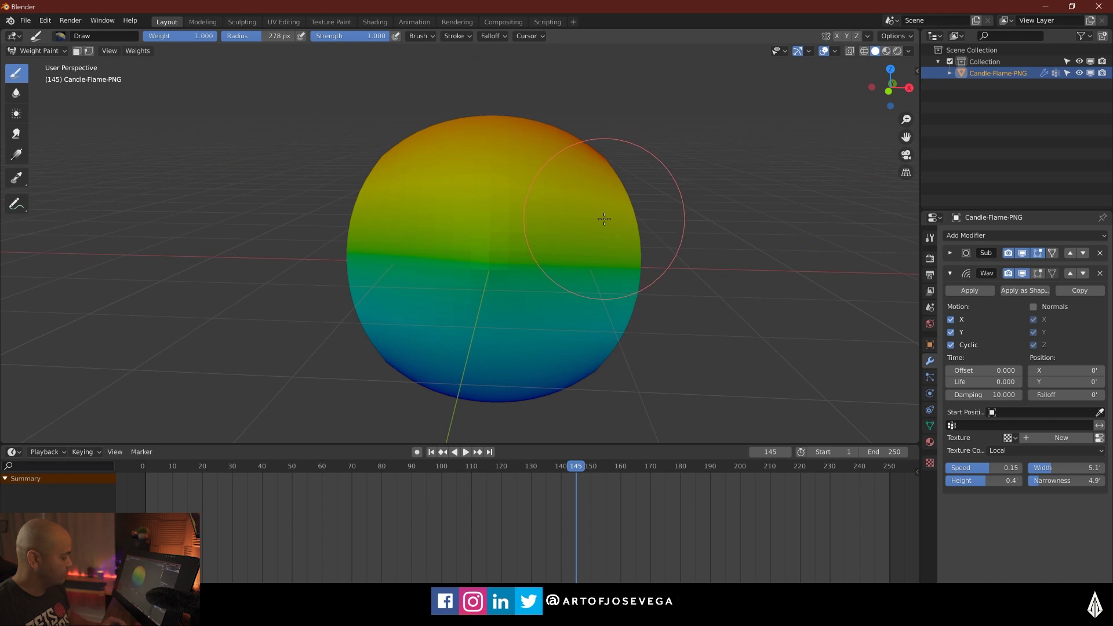
- Return the flame plane to Object Mode with Material Preview shading and play the animation
{"action": "key", "text": "ctrl+Tab"}
{"action": "left_click", "coordinate": [468, 220]}
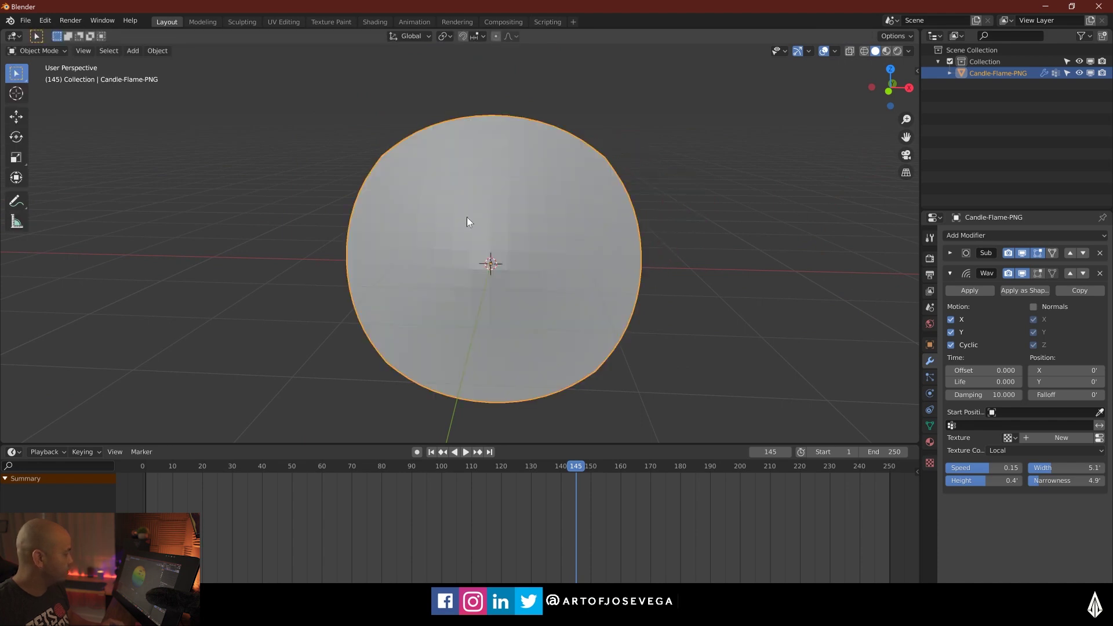
{"action": "left_click", "coordinate": [886, 51]}
{"action": "middle_click_drag", "start_coordinate": [572, 208], "coordinate": [624, 222]}
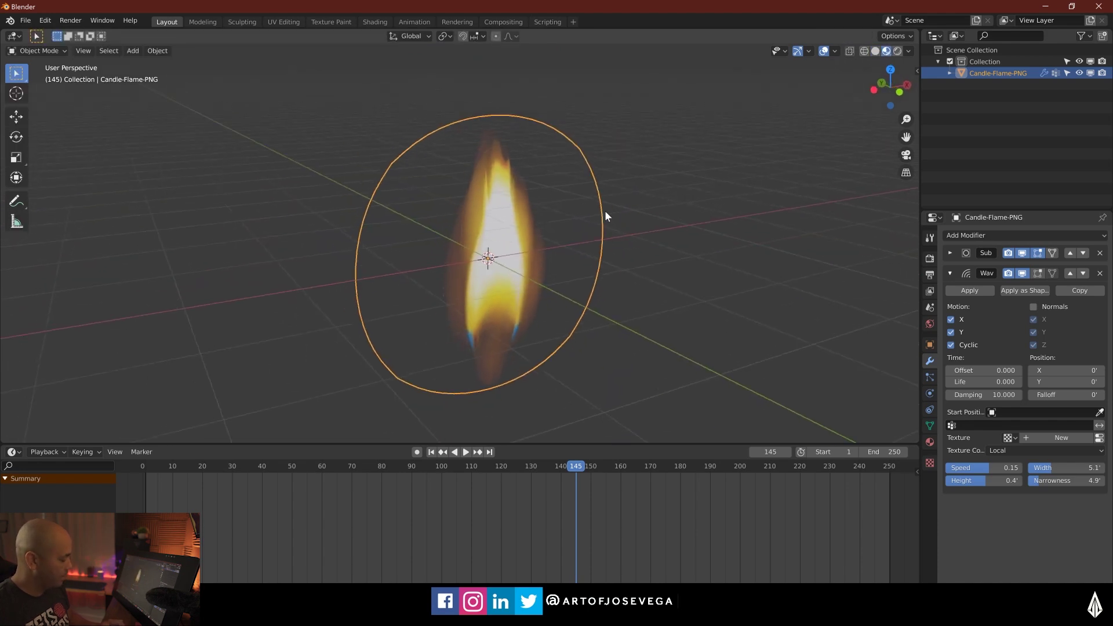
{"action": "key", "text": "space"}
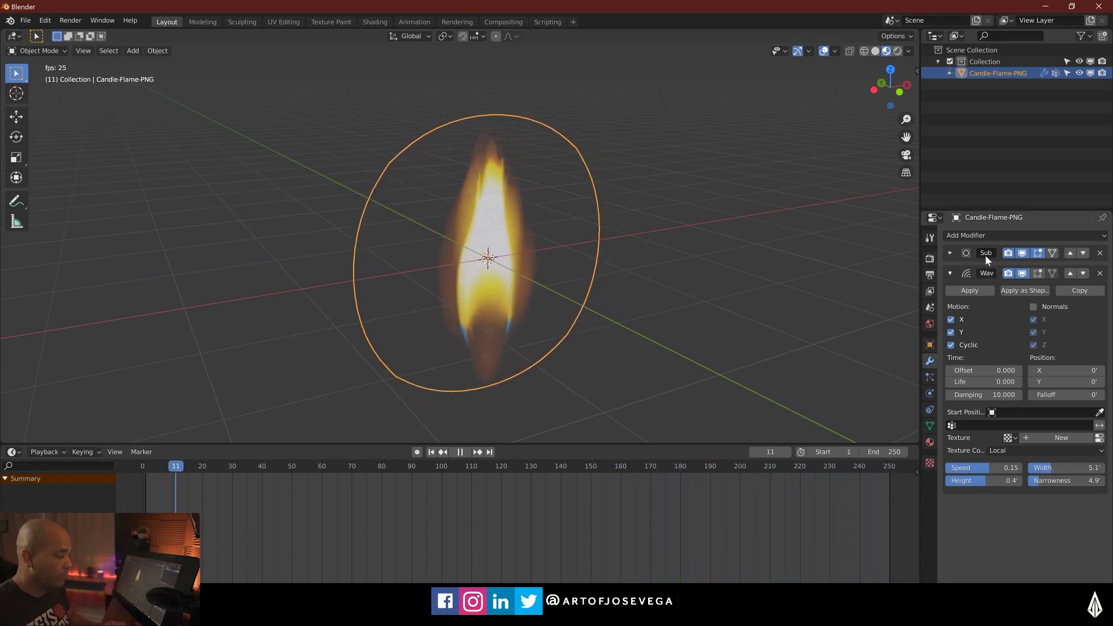
- Assign the painted vertex group "Group" to the flame plane's Wave modifier
{"action": "left_click", "coordinate": [966, 425]}
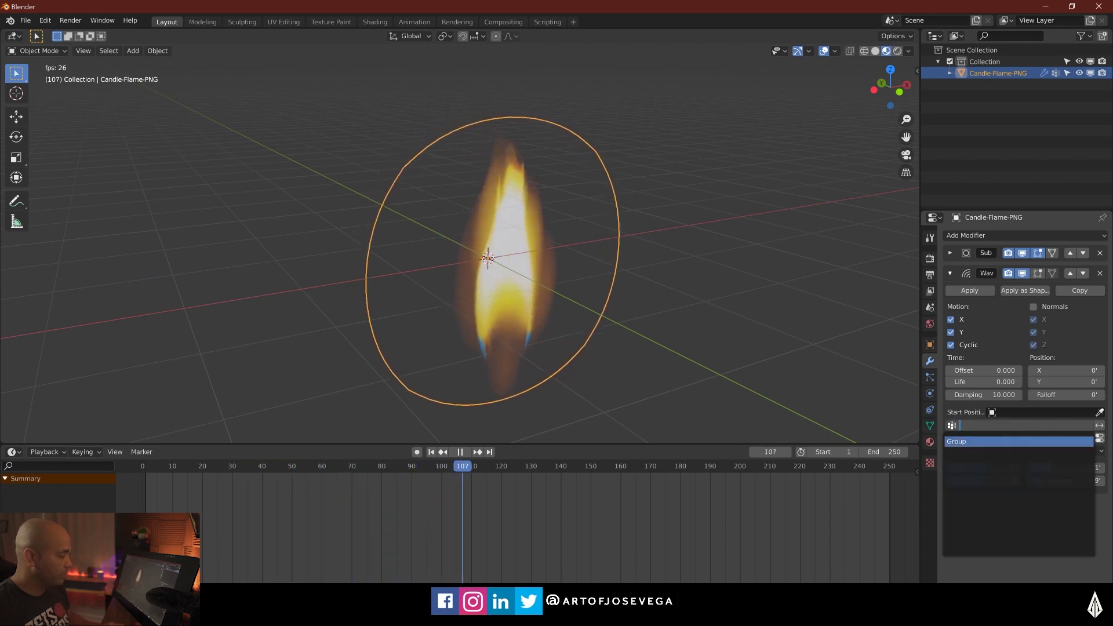
{"action": "left_click", "coordinate": [986, 441]}
{"action": "middle_click_drag", "start_coordinate": [511, 261], "coordinate": [610, 251]}
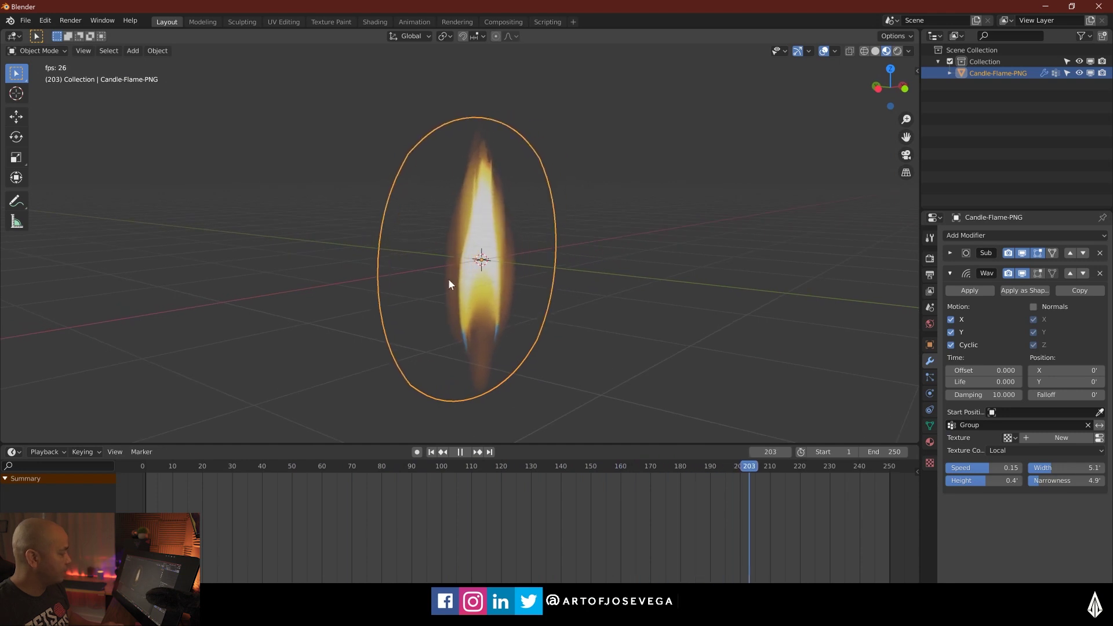
- Lower the Wave modifier's speed to 0.09 and its width to 3.3', and stop the playback
{"action": "middle_click_drag", "start_coordinate": [379, 145], "coordinate": [476, 262]}
{"action": "middle_click_drag", "start_coordinate": [423, 193], "coordinate": [552, 218]}
{"action": "key", "text": "space"}
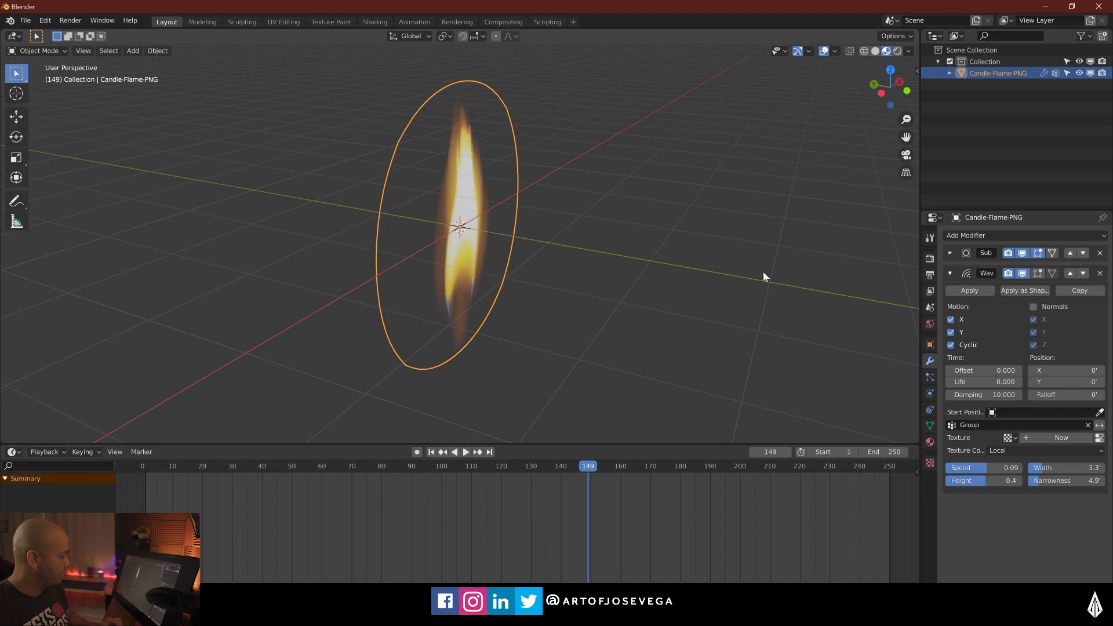
- Show the viewport in Solid shading and duplicate the flame plane in place
{"action": "left_click", "coordinate": [876, 51]}
{"action": "mouse_move", "coordinate": [847, 75]}
{"action": "middle_mouse_down"}
{"action": "mouse_move", "coordinate": [619, 191]}
{"action": "mouse_move", "coordinate": [550, 189]}
{"action": "mouse_move", "coordinate": [594, 169]}
{"action": "mouse_move", "coordinate": [579, 238]}
{"action": "middle_mouse_up"}
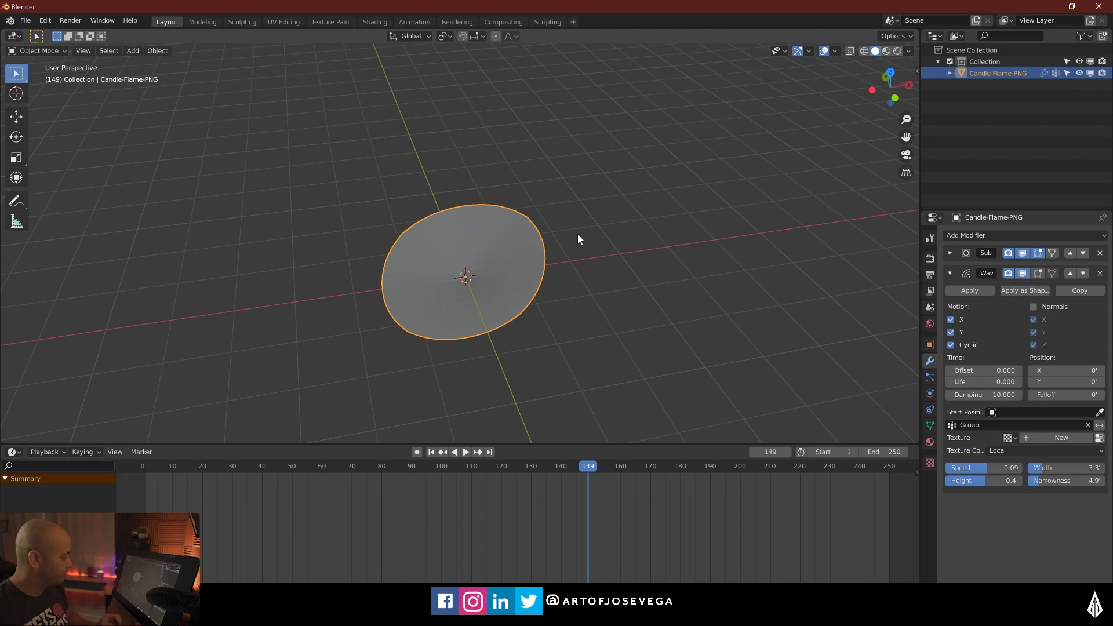
{"action": "key", "text": "shift+d"}
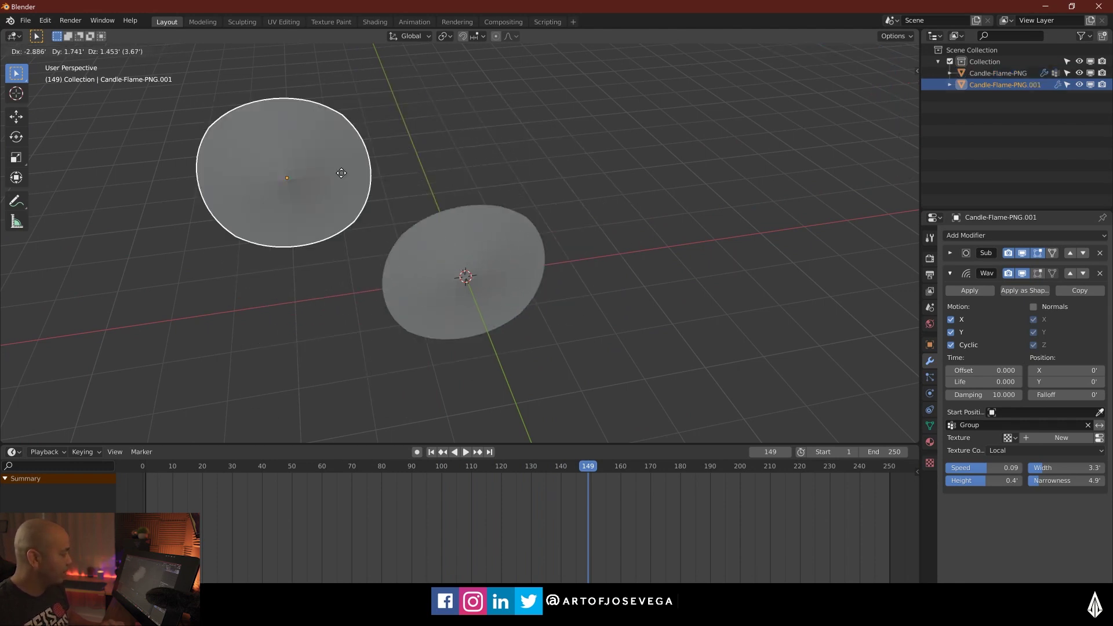
{"action": "right_click", "coordinate": [562, 208]}
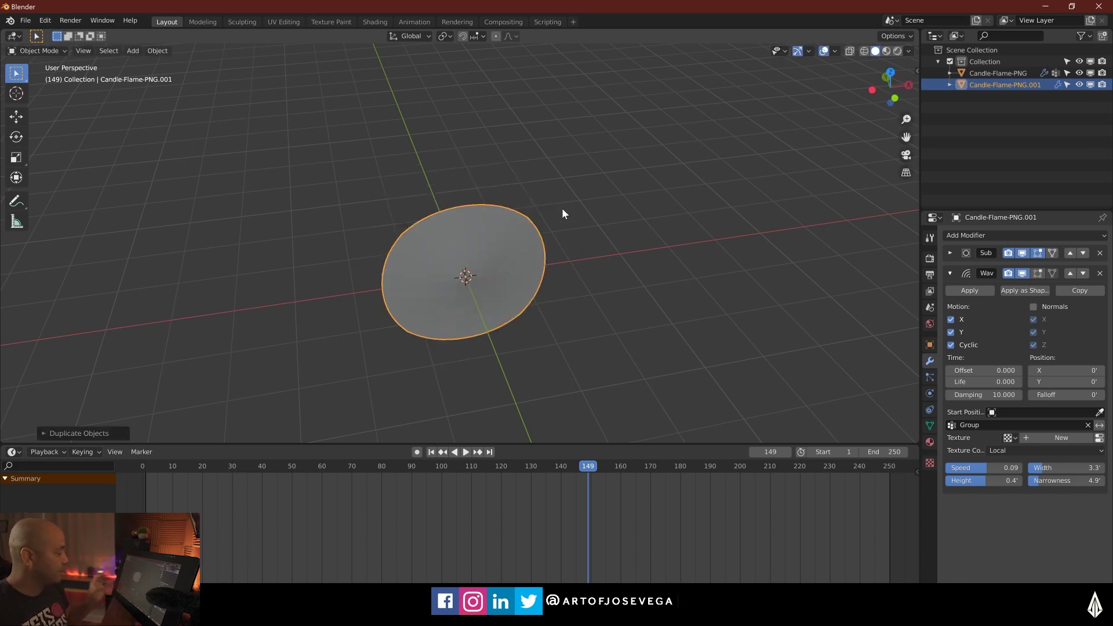
- Rotate the duplicated flame plane 90° about the global Z axis so it crosses the original, and deselect it
{"action": "key", "text": "s"}
{"action": "left_click", "coordinate": [493, 210]}
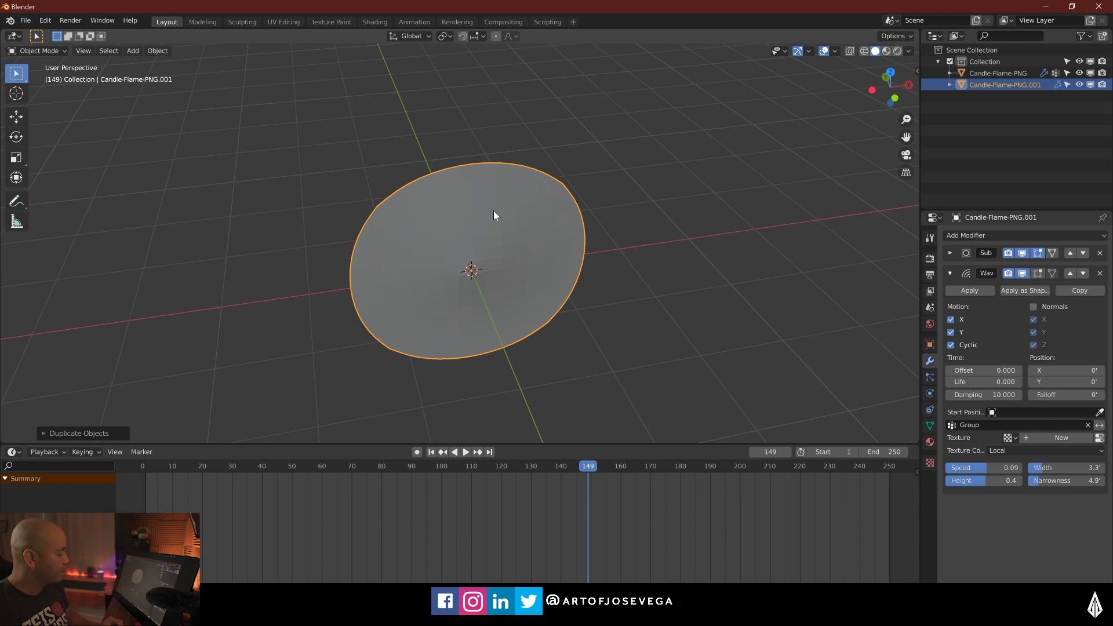
{"action": "type", "text": "r"}
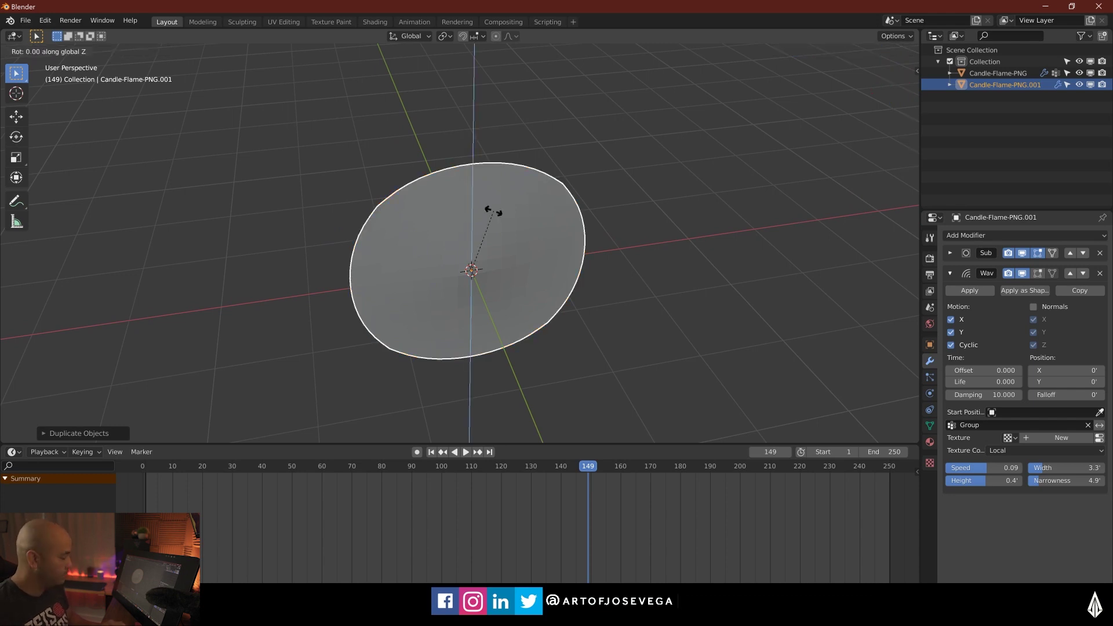
{"action": "type", "text": "90"}
{"action": "left_click", "coordinate": [493, 210]}
{"action": "left_click", "coordinate": [662, 198]}
- Play the animation of the crossed flame planes in Material Preview shading to check it from the side, and stop the playback
{"action": "middle_click_drag", "start_coordinate": [662, 198], "coordinate": [880, 63]}
{"action": "left_click", "coordinate": [885, 52]}
{"action": "mouse_move", "coordinate": [684, 243]}
{"action": "middle_mouse_down"}
{"action": "mouse_move", "coordinate": [628, 282]}
{"action": "mouse_move", "coordinate": [558, 223]}
{"action": "mouse_move", "coordinate": [588, 255]}
{"action": "mouse_move", "coordinate": [654, 219]}
{"action": "mouse_move", "coordinate": [572, 264]}
{"action": "mouse_move", "coordinate": [470, 269]}
{"action": "mouse_move", "coordinate": [505, 284]}
{"action": "mouse_move", "coordinate": [613, 257]}
{"action": "mouse_move", "coordinate": [551, 259]}
{"action": "mouse_move", "coordinate": [606, 260]}
{"action": "mouse_move", "coordinate": [561, 284]}
{"action": "mouse_move", "coordinate": [596, 313]}
{"action": "mouse_move", "coordinate": [550, 299]}
{"action": "mouse_move", "coordinate": [544, 271]}
{"action": "middle_mouse_up"}
{"action": "key", "text": "space"}
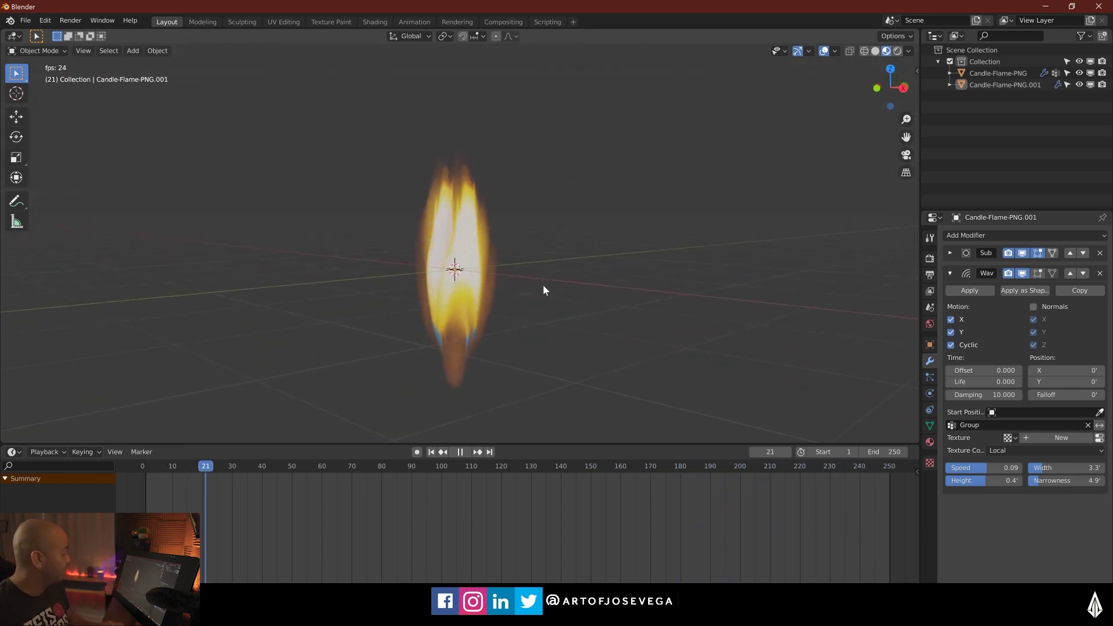
{"action": "middle_click_drag", "start_coordinate": [543, 284], "coordinate": [573, 332]}
{"action": "key", "text": "space"}
- In Solid shading, duplicate both crossed flame planes in place and try rotating the copies 90° about the global Z axis
{"action": "left_click", "coordinate": [875, 51]}
{"action": "mouse_move", "coordinate": [609, 174]}
{"action": "middle_mouse_down"}
{"action": "mouse_move", "coordinate": [556, 215]}
{"action": "mouse_move", "coordinate": [581, 294]}
{"action": "mouse_move", "coordinate": [555, 192]}
{"action": "middle_mouse_up"}
{"action": "middle_click_drag", "start_coordinate": [452, 158], "coordinate": [432, 198]}
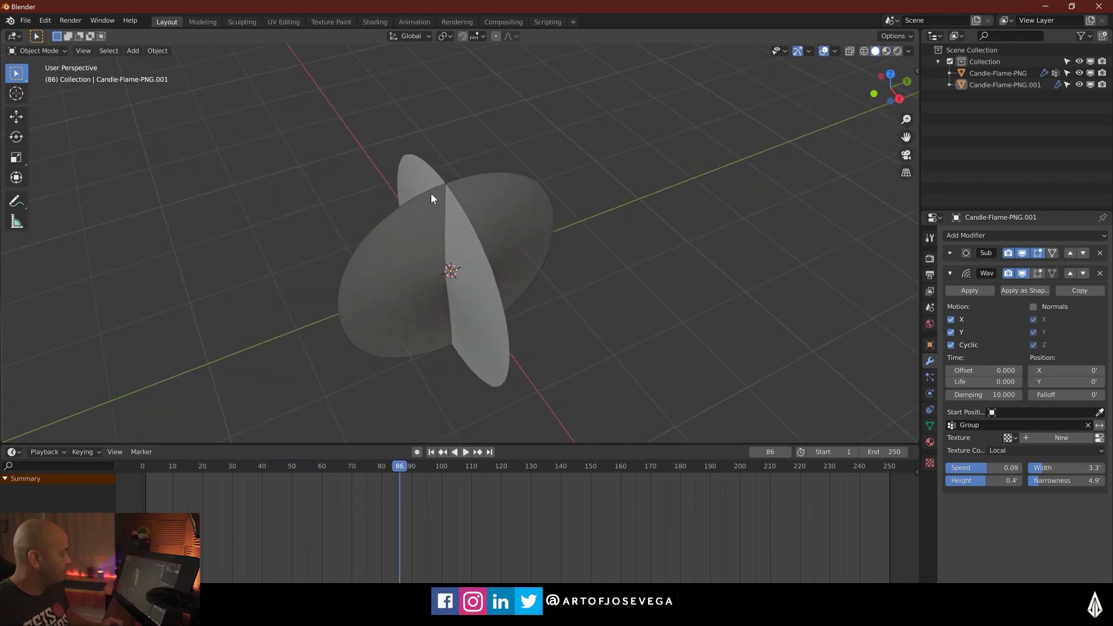
{"action": "key", "text": "shift+d"}
{"action": "right_click", "coordinate": [467, 206]}
{"action": "type", "text": "r"}
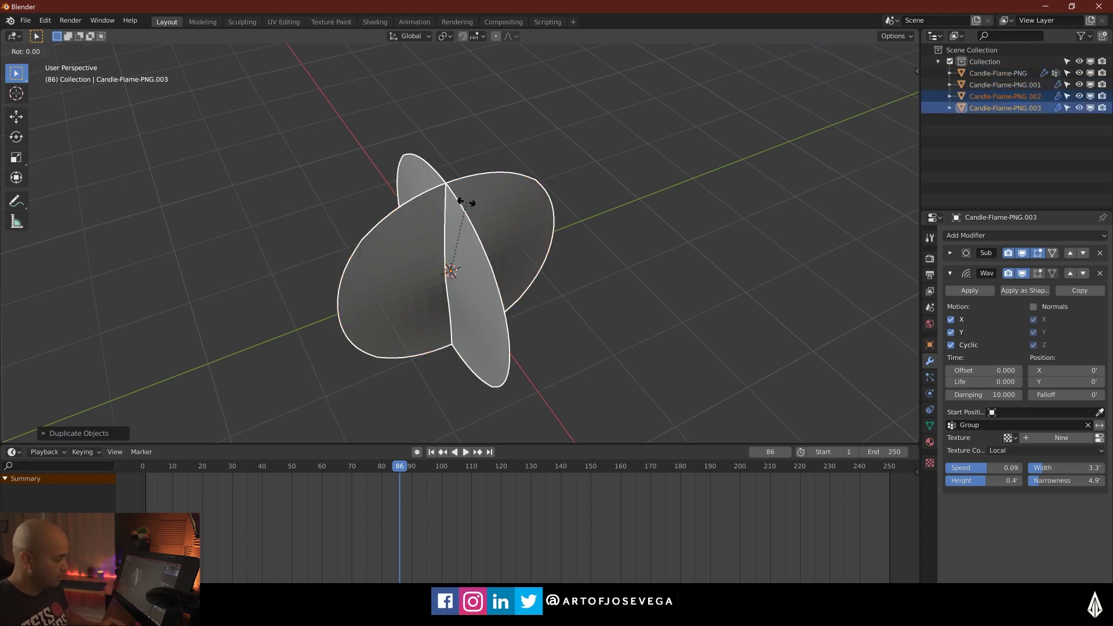
{"action": "type", "text": "90"}
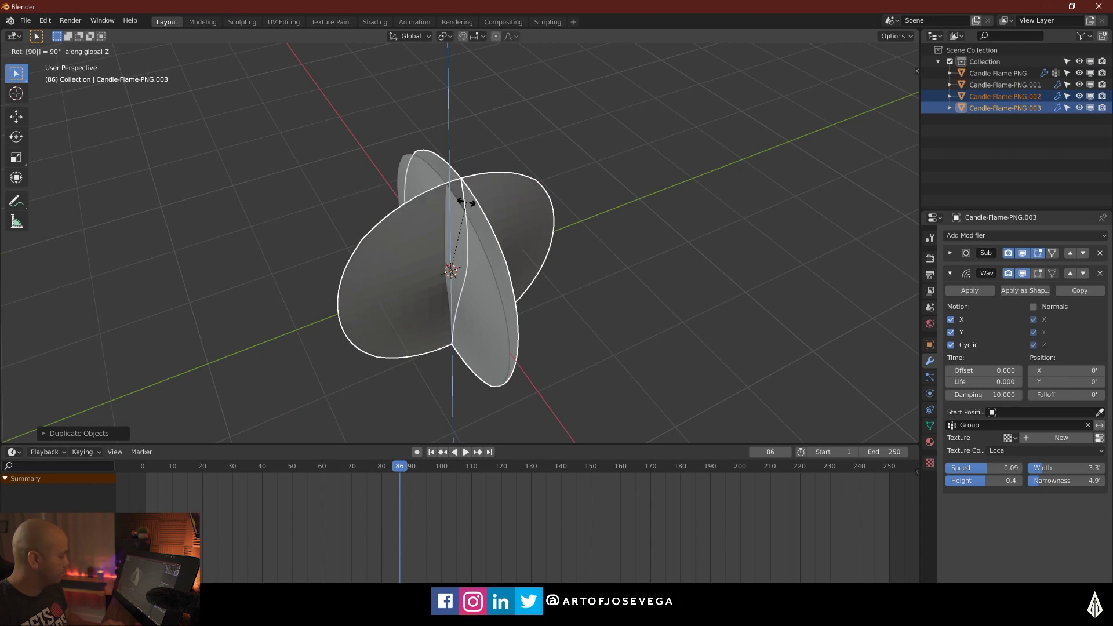
{"action": "key", "text": "Return"}
- Try rotating the duplicated pair of planes 45° about the global Z axis, and delete both copies
{"action": "type", "text": "r"}
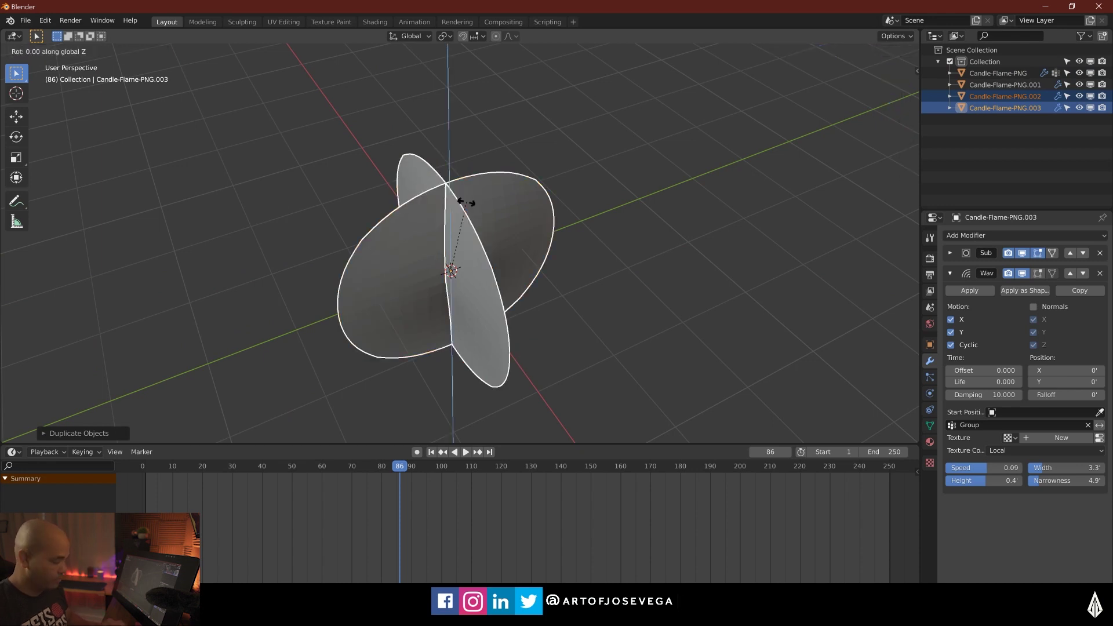
{"action": "type", "text": "45"}
{"action": "key", "text": "Escape"}
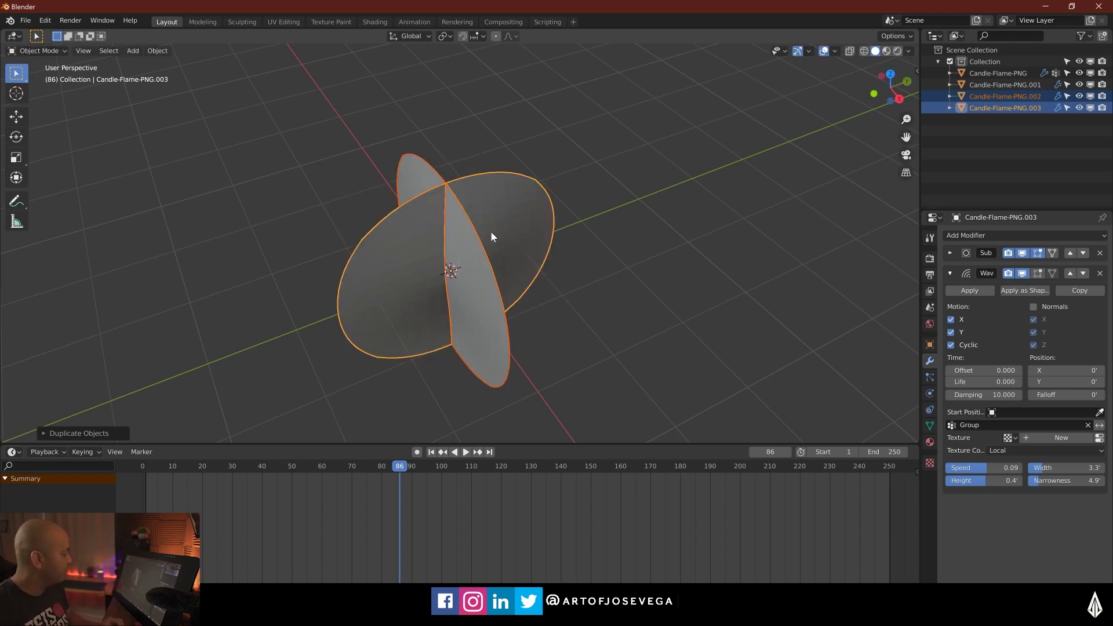
{"action": "key", "text": "Delete"}
- Show the two crossed flame planes in Material Preview shading and play the animation
{"action": "middle_click_drag", "start_coordinate": [485, 235], "coordinate": [469, 251]}
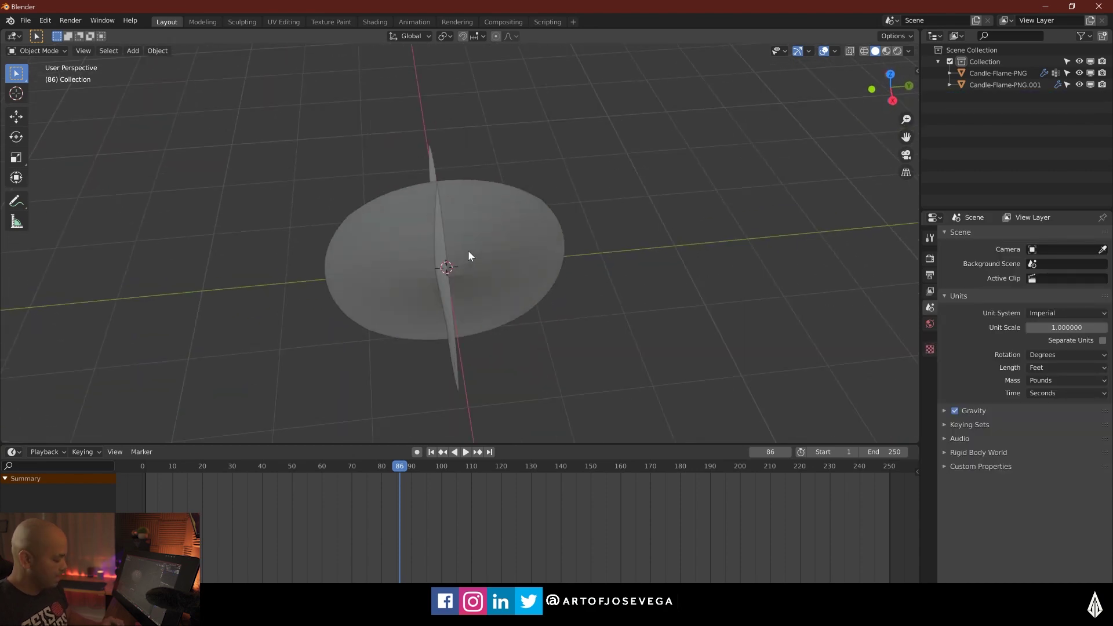
{"action": "left_click", "coordinate": [886, 50]}
{"action": "middle_click_drag", "start_coordinate": [621, 259], "coordinate": [625, 224]}
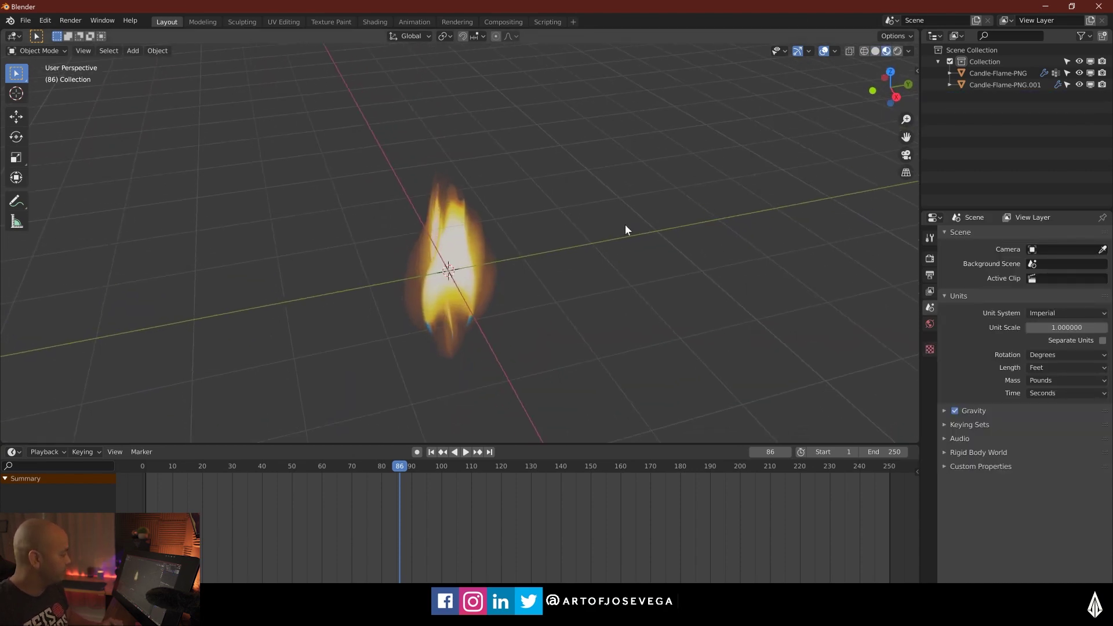
{"action": "key", "text": "space"}
{"action": "middle_click_drag", "start_coordinate": [556, 252], "coordinate": [405, 305]}
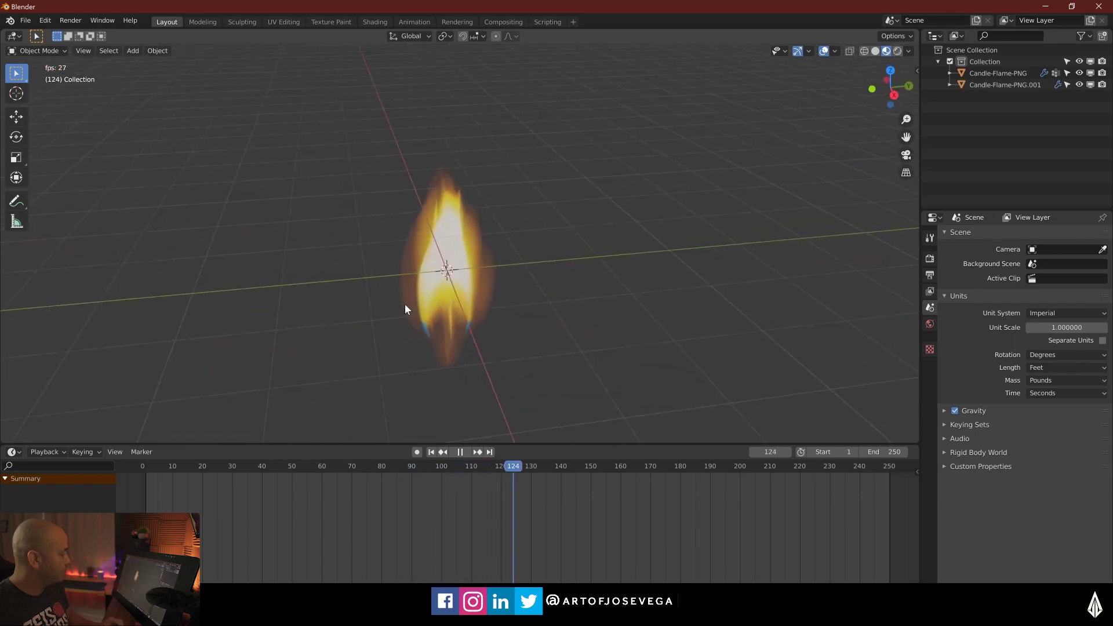
{"action": "middle_click_drag", "start_coordinate": [405, 227], "coordinate": [434, 205]}
- Join both flame planes into one object with the original Candle-Flame-PNG plane as the active one, and deselect it
{"action": "key", "text": "a"}
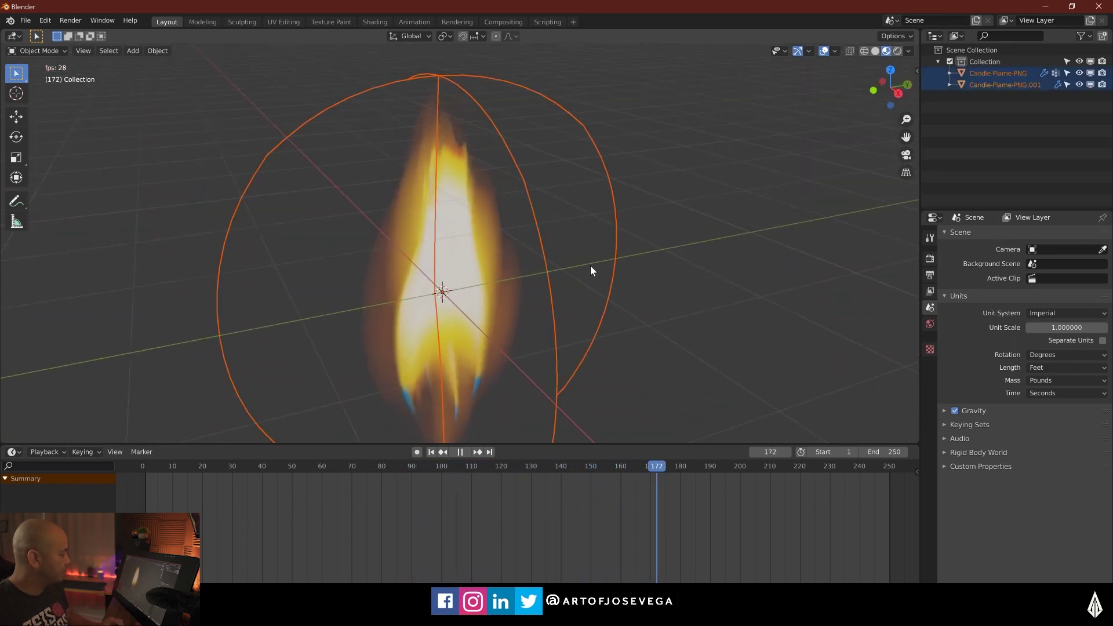
{"action": "middle_click_drag", "start_coordinate": [590, 266], "coordinate": [477, 226]}
{"action": "left_click", "coordinate": [477, 221], "text": "shift"}
{"action": "middle_click_drag", "start_coordinate": [534, 266], "coordinate": [514, 271]}
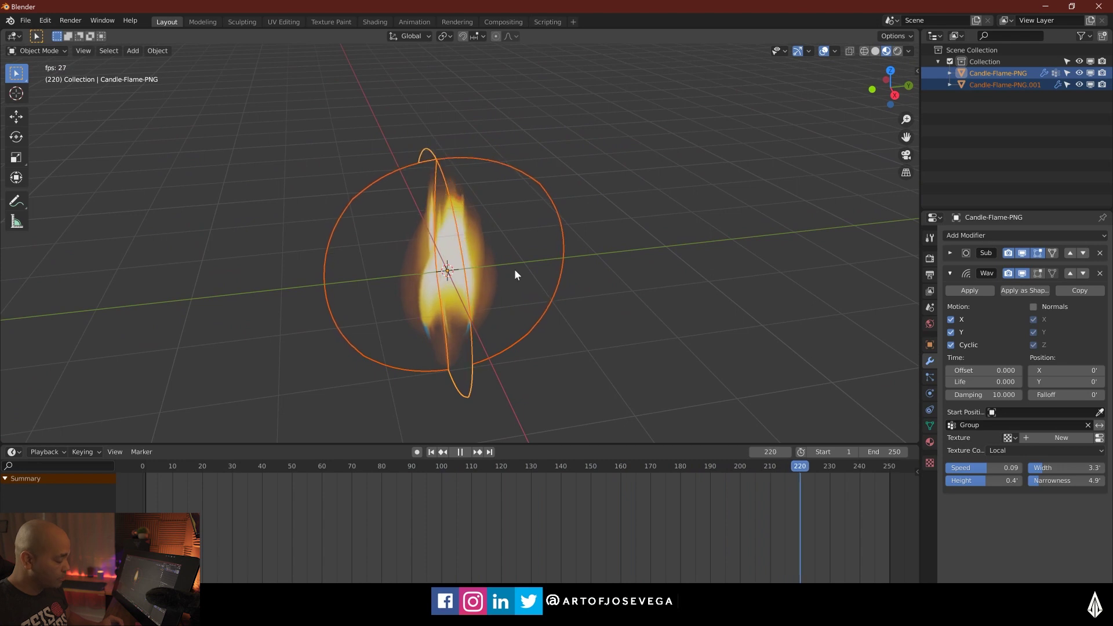
{"action": "key", "text": "ctrl+j"}
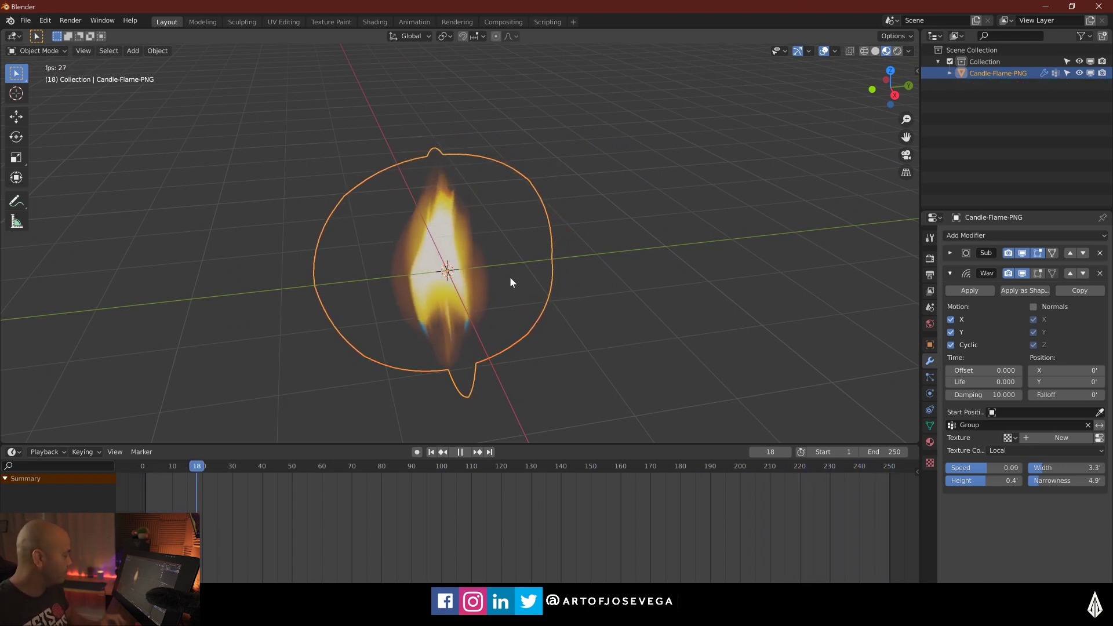
{"action": "left_click", "coordinate": [616, 318]}
{"action": "middle_click_drag", "start_coordinate": [616, 318], "coordinate": [583, 273]}
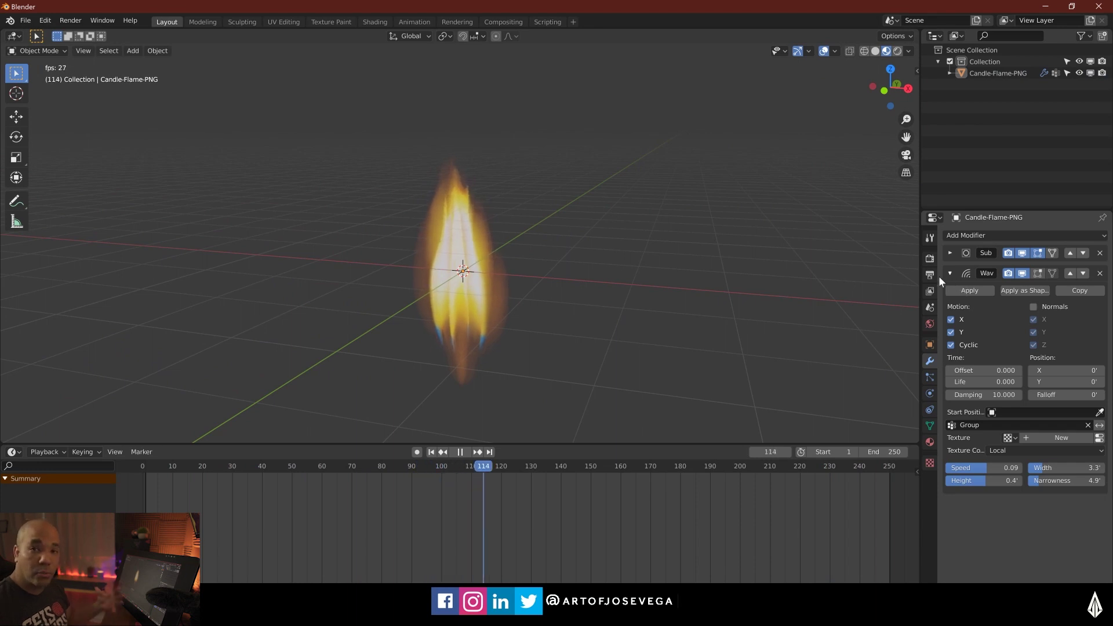
{"action": "middle_click_drag", "start_coordinate": [715, 322], "coordinate": [548, 254]}
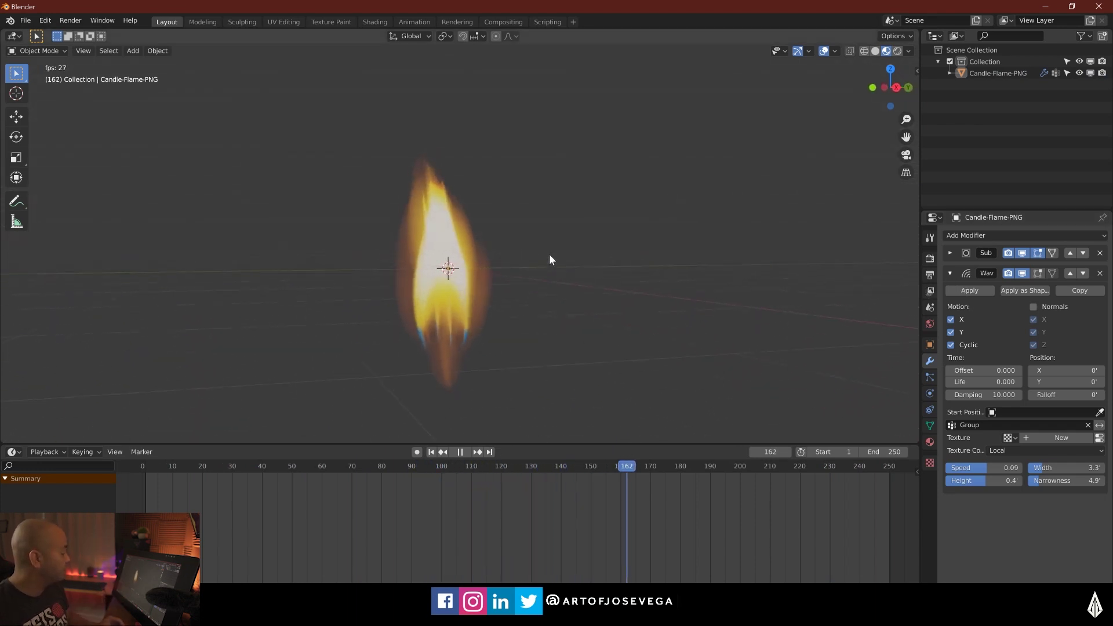
{"action": "middle_click_drag", "start_coordinate": [474, 304], "coordinate": [516, 316]}
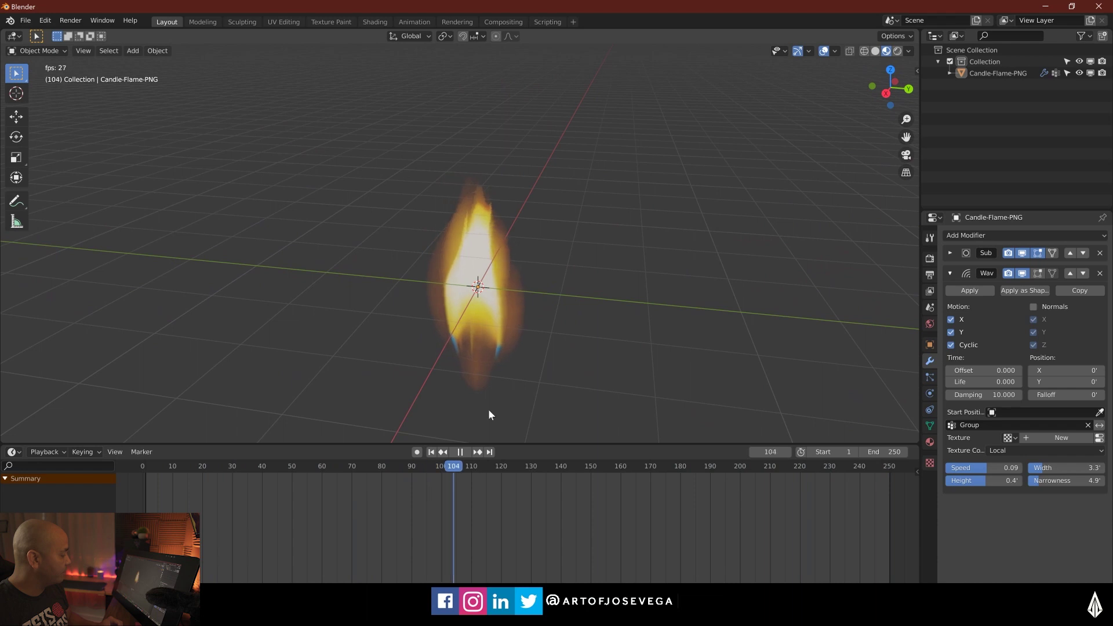